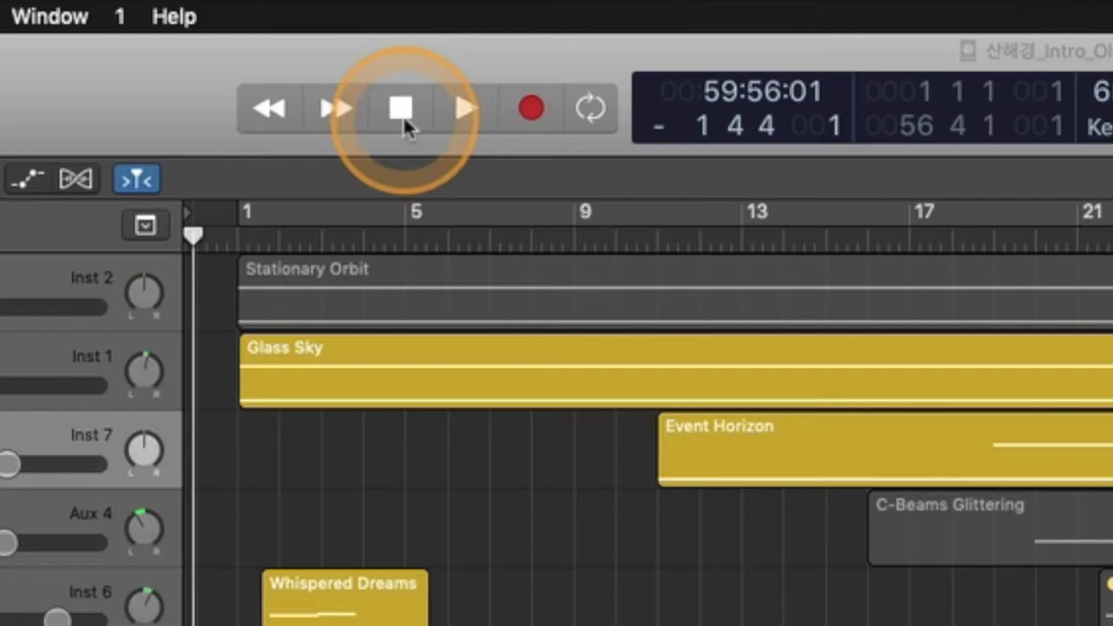
Place the playhead at bar 4, play the project briefly, stop it and return the playhead to the project start.
{"action": "left_click", "coordinate": [361, 237]}
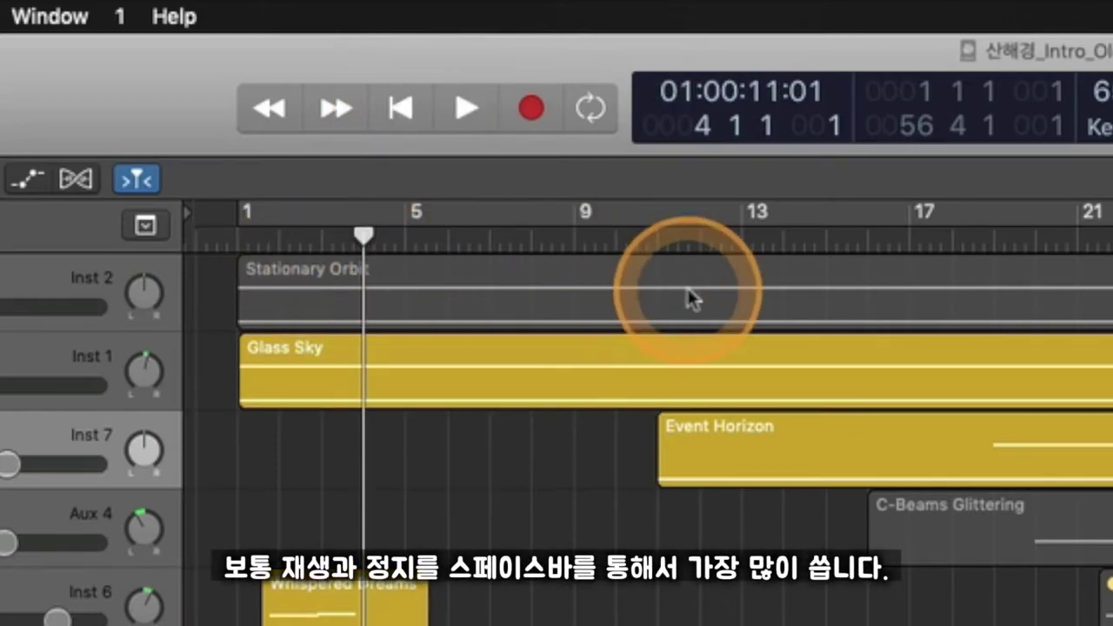
{"action": "key", "text": "space"}
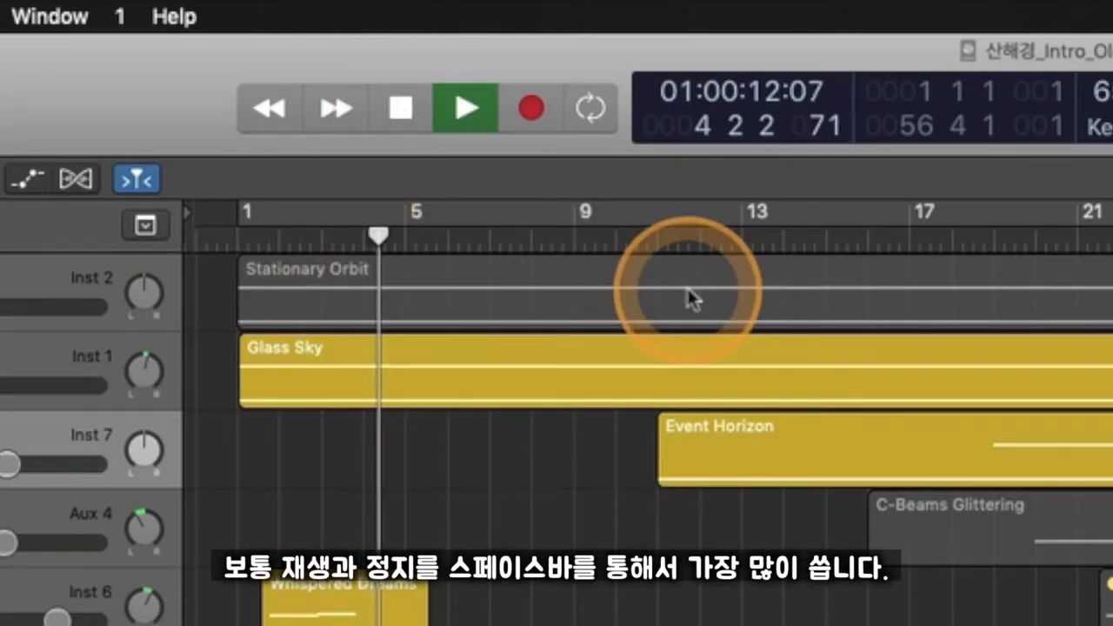
{"action": "key", "text": "space"}
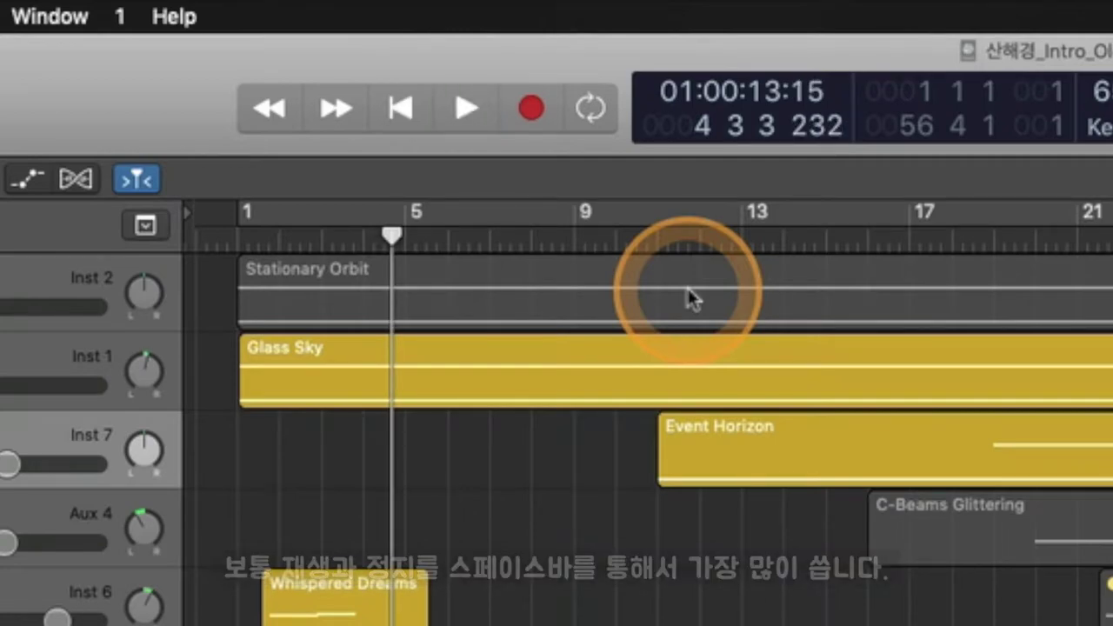
{"action": "left_click", "coordinate": [396, 120]}
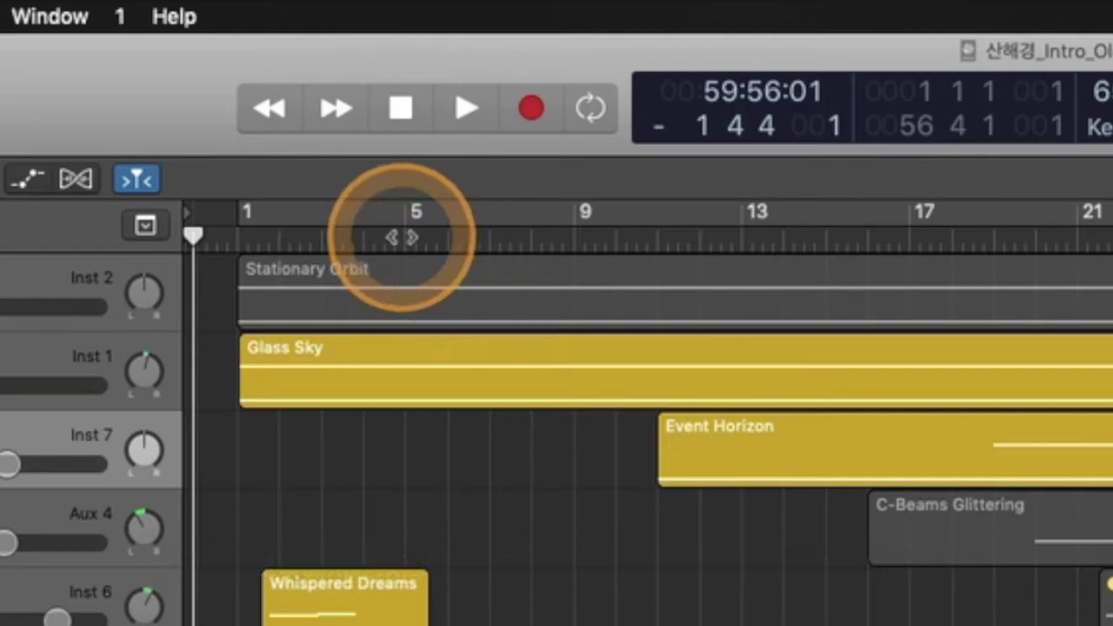
Play the project briefly from bar 8 beat 2, stop it and look through the available stop behaviour options.
{"action": "left_click", "coordinate": [542, 235]}
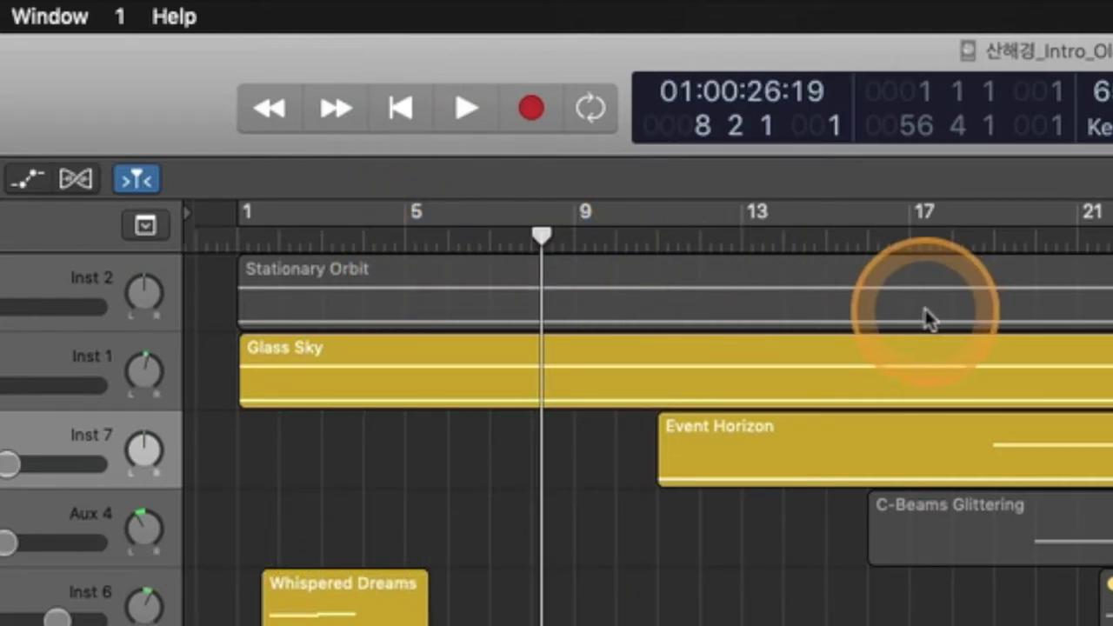
{"action": "key", "text": "space"}
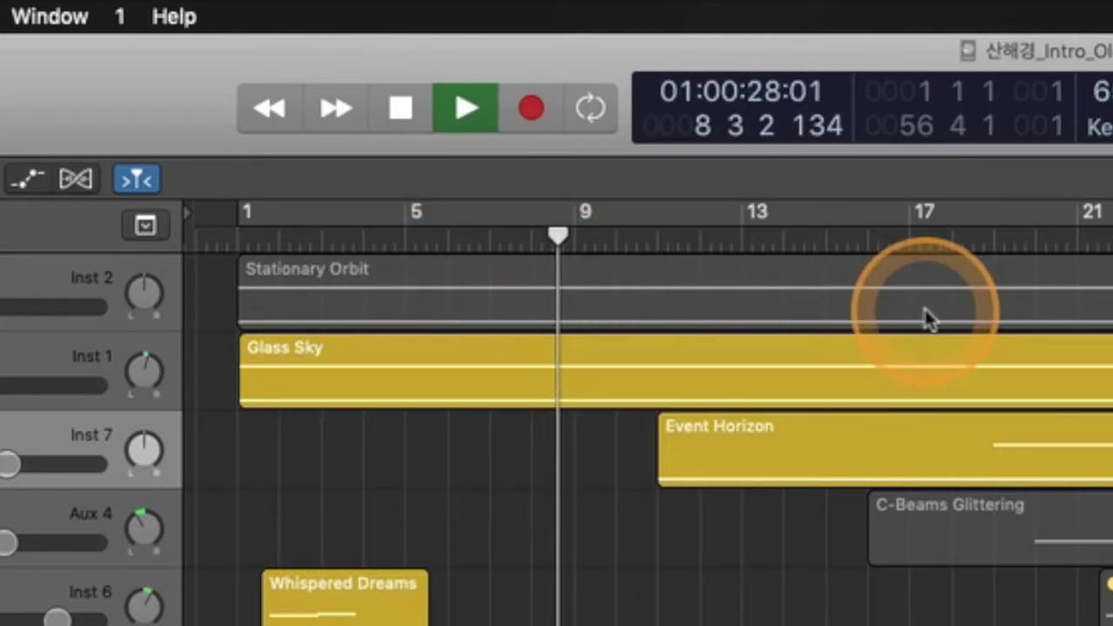
{"action": "key", "text": "space"}
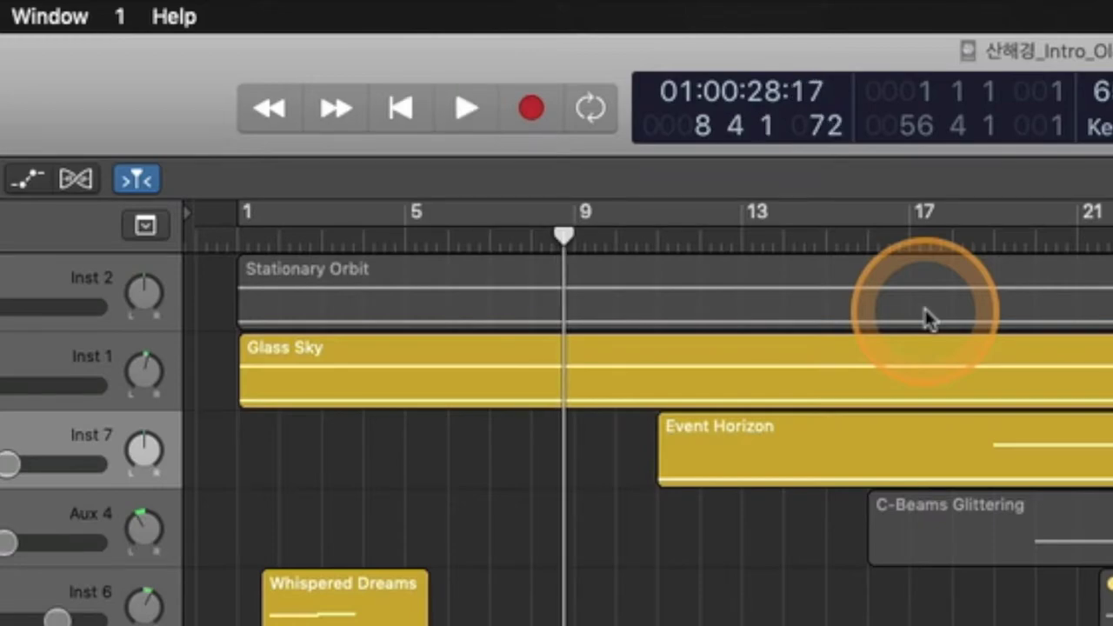
{"action": "right_click", "coordinate": [400, 108]}
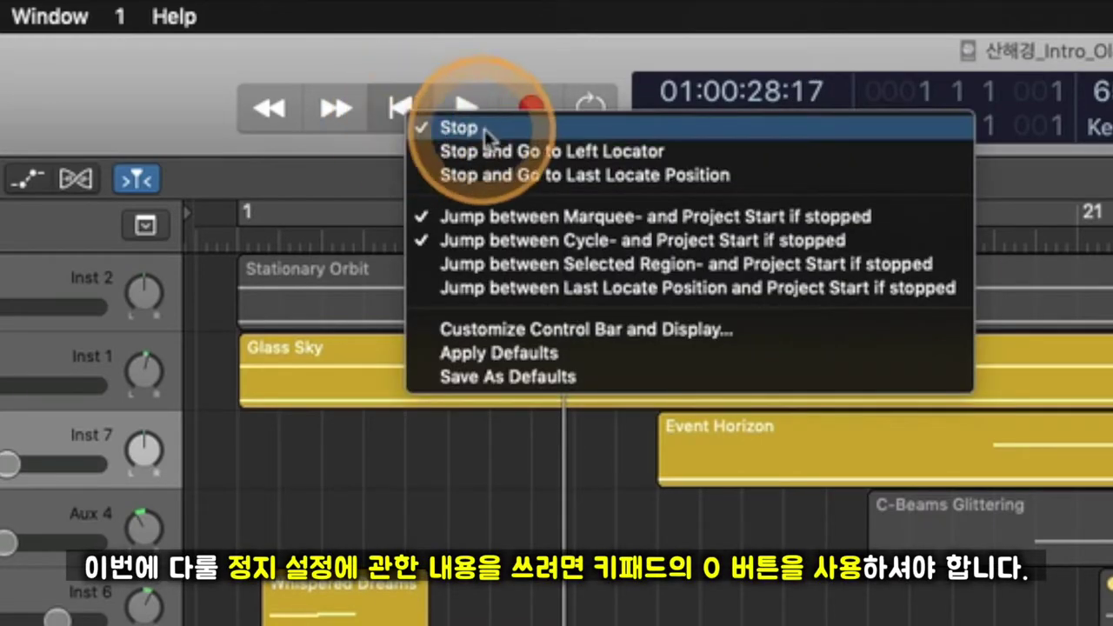
{"action": "left_click", "coordinate": [352, 157]}
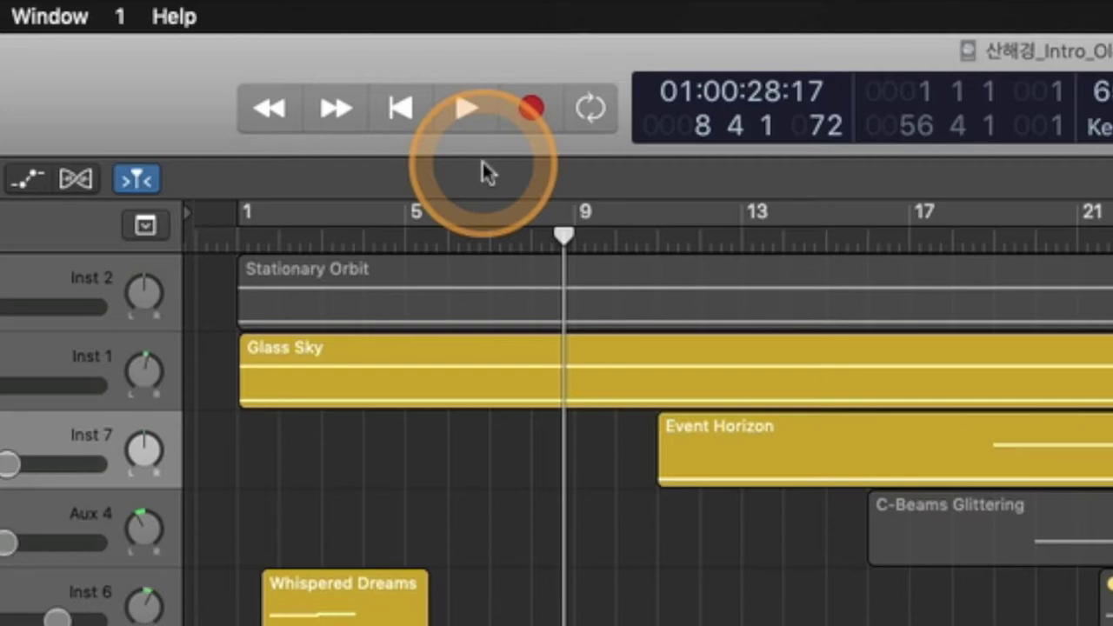
Set the stop behaviour to Stop and Go to Left Locator, and enable Cycle with its left locator at bar 13.
{"action": "right_click", "coordinate": [405, 111]}
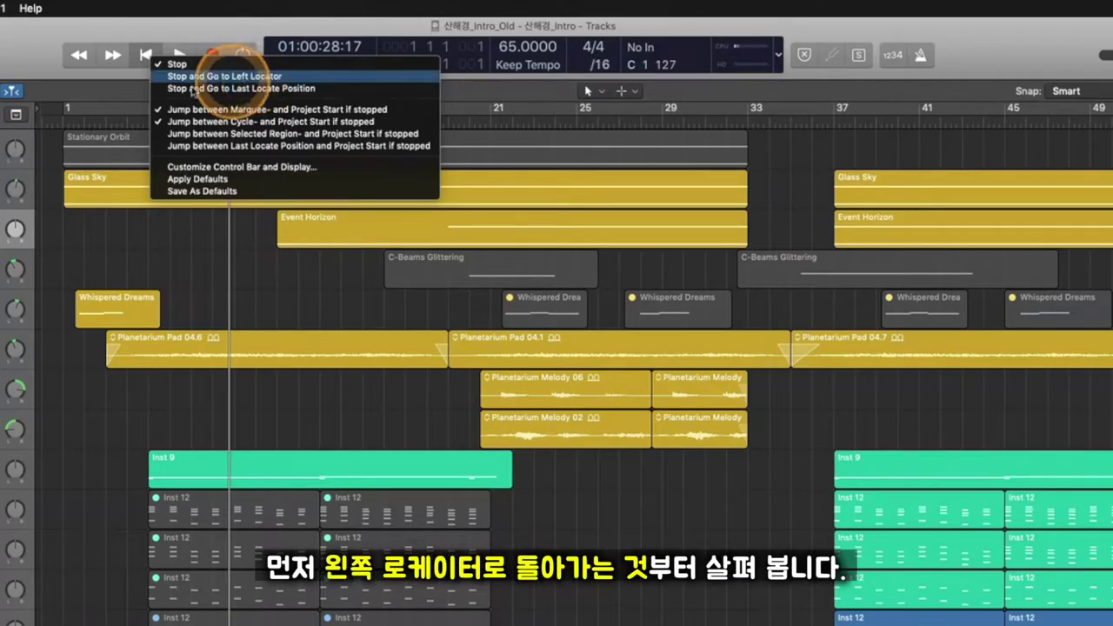
{"action": "left_click", "coordinate": [243, 78]}
{"action": "left_click", "coordinate": [70, 108]}
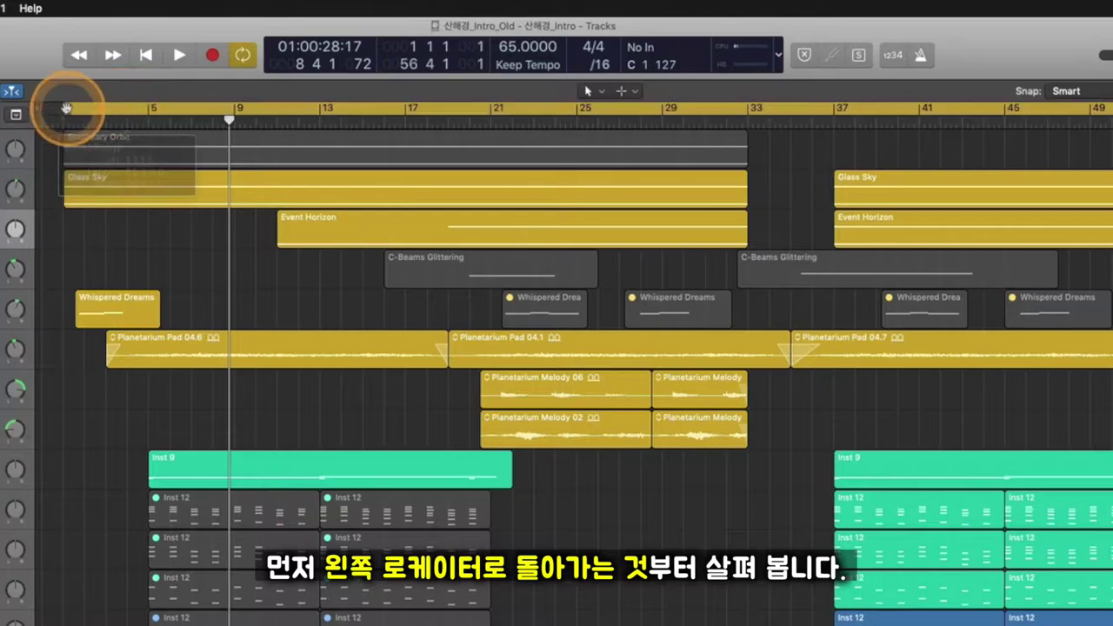
{"action": "left_click_drag", "start_coordinate": [65, 111], "coordinate": [313, 111]}
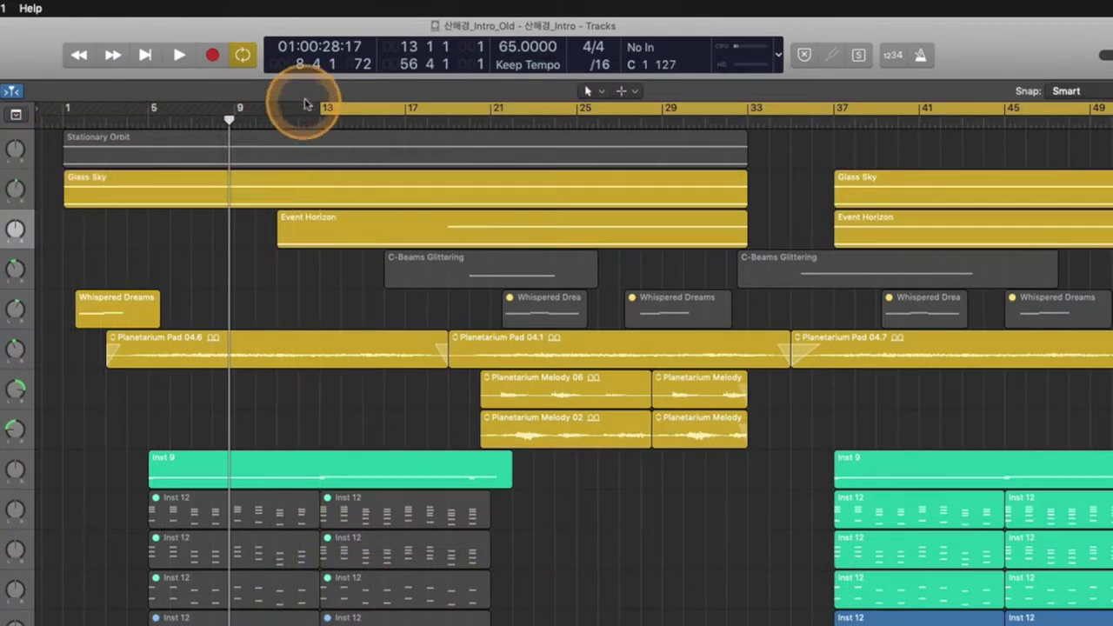
Turn Cycle off and play the project briefly from bar 23, pausing without using the configured stop behaviour.
{"action": "left_click", "coordinate": [535, 127]}
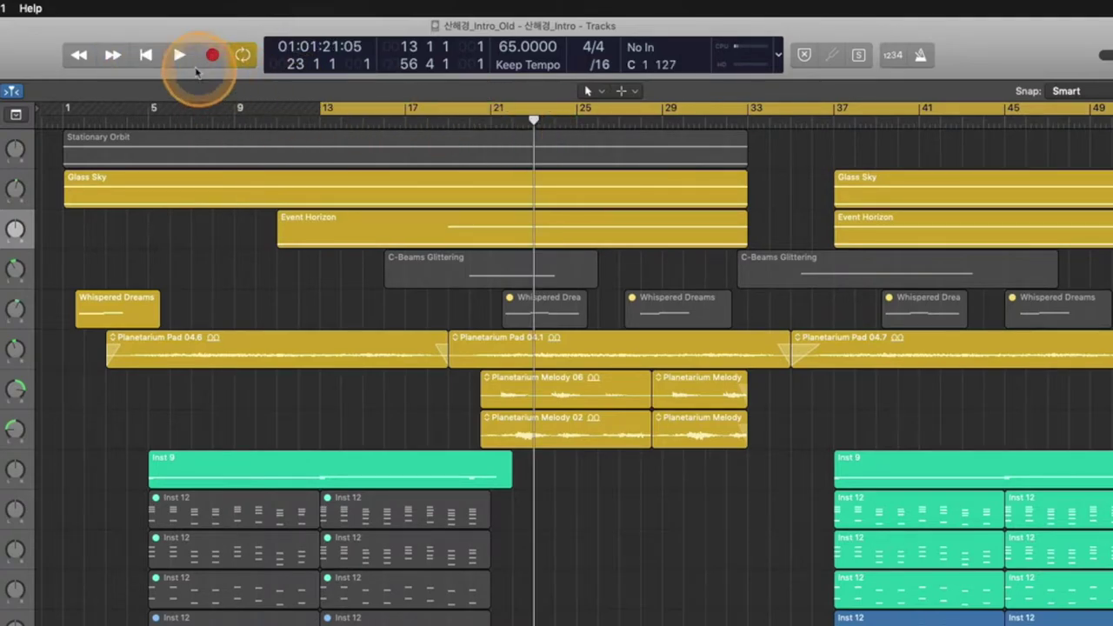
{"action": "left_click", "coordinate": [454, 112]}
{"action": "key", "text": "space"}
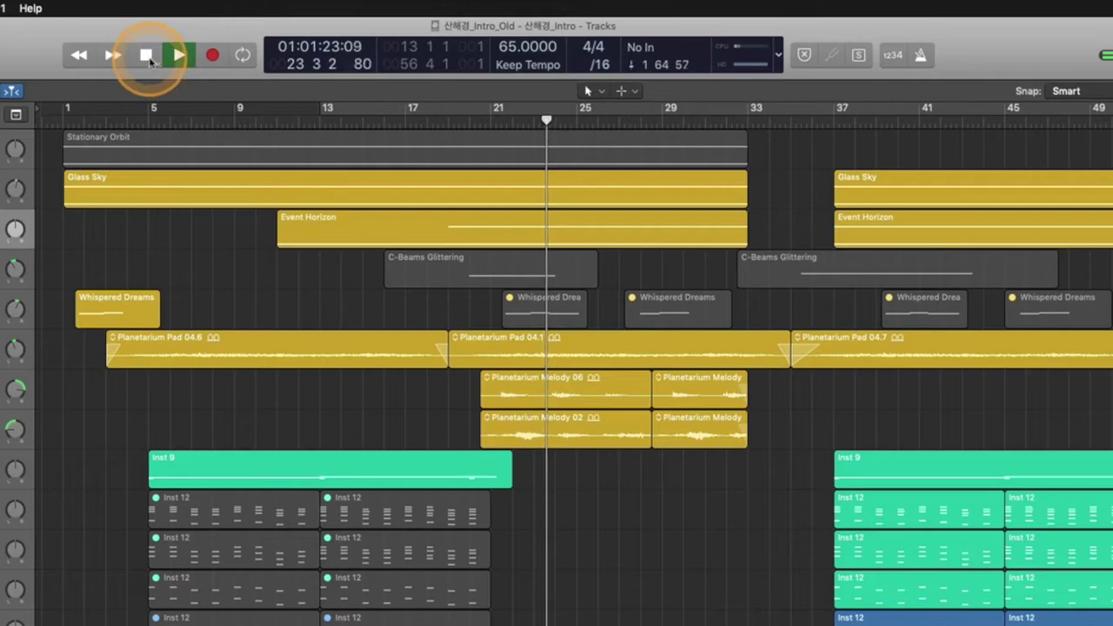
{"action": "key", "text": "space"}
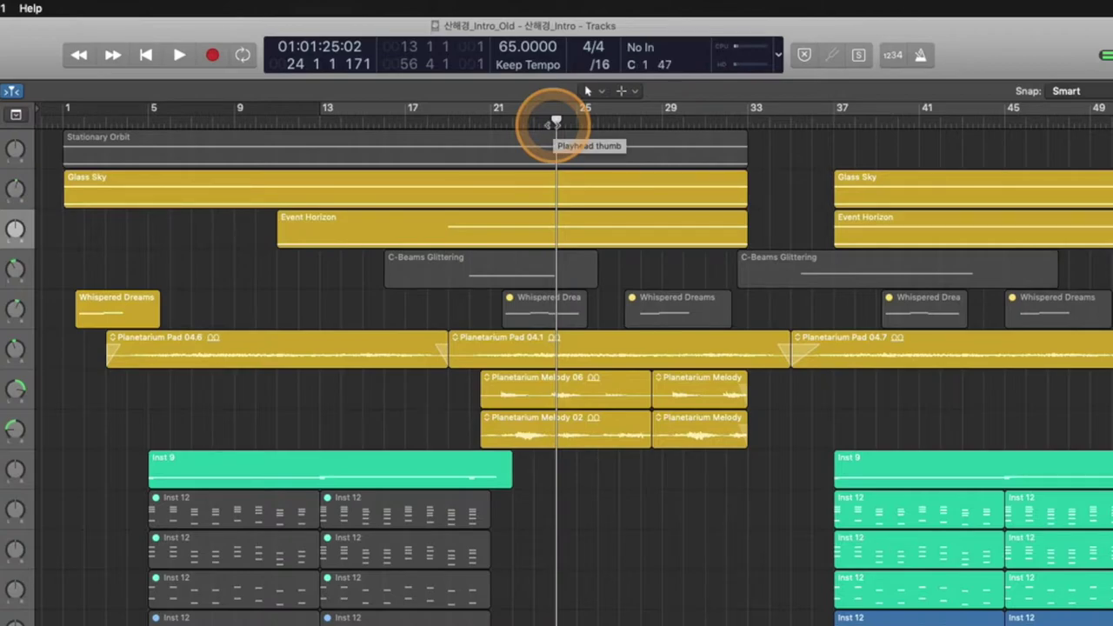
Check the left locator stop option, then test it by playing twice and stopping with the configured Stop command each time.
{"action": "right_click", "coordinate": [145, 55]}
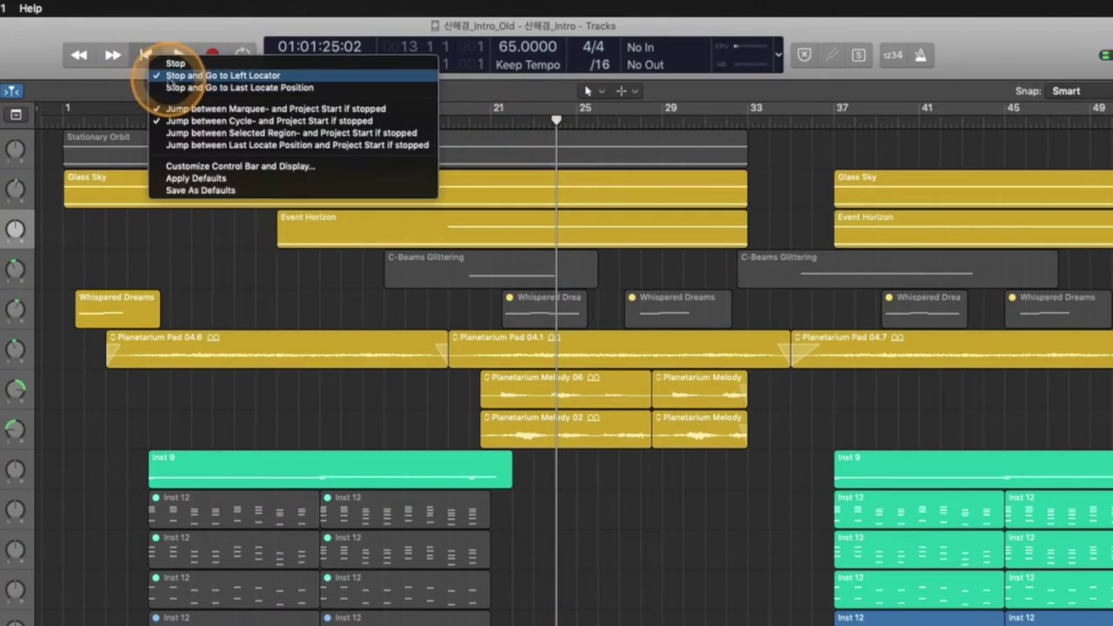
{"action": "left_click", "coordinate": [510, 112]}
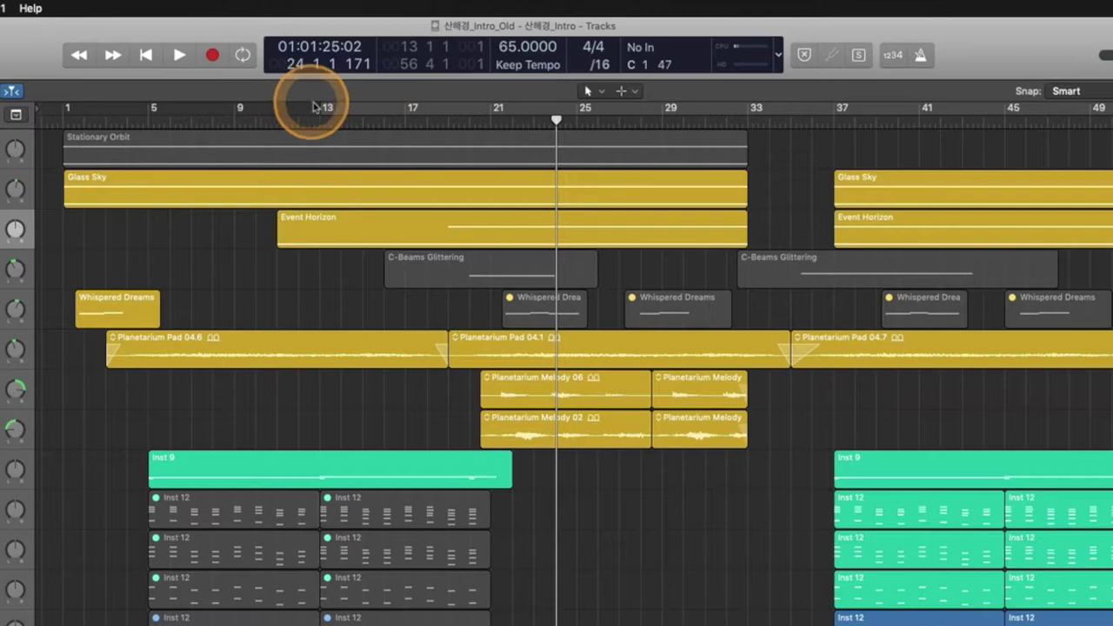
{"action": "key", "text": "space"}
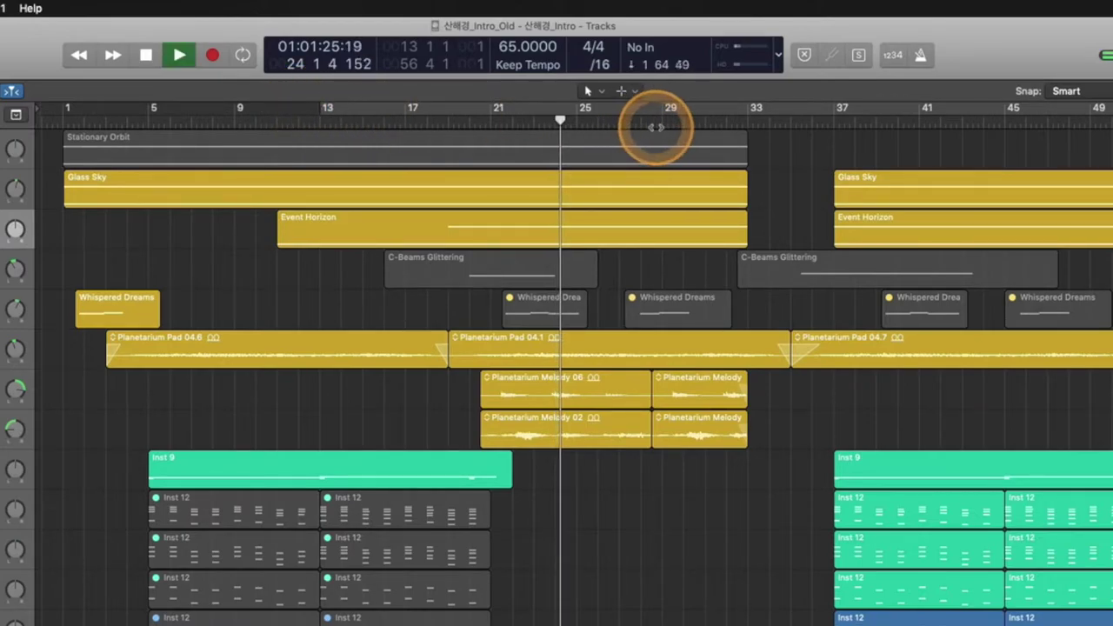
{"action": "key", "text": "KP_0"}
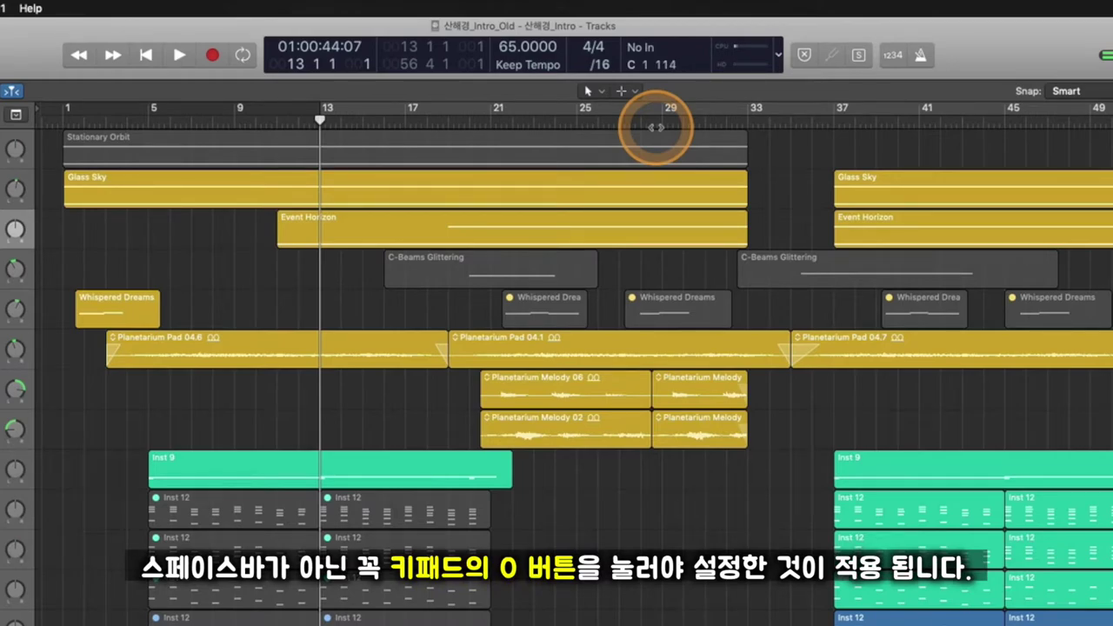
{"action": "double_click", "coordinate": [537, 120]}
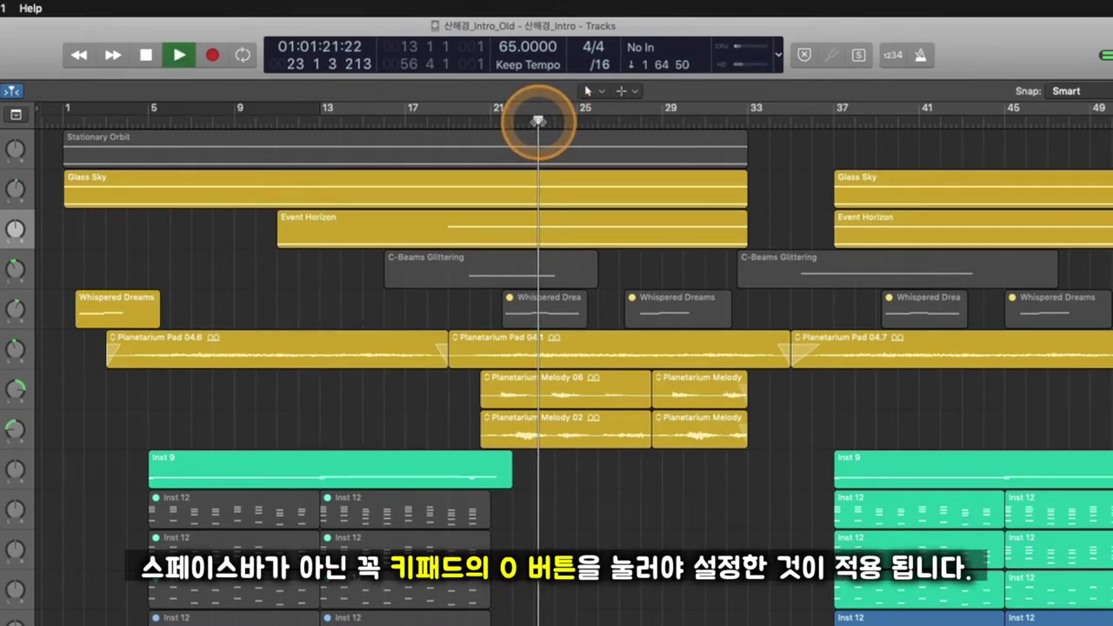
{"action": "key", "text": "KP_0"}
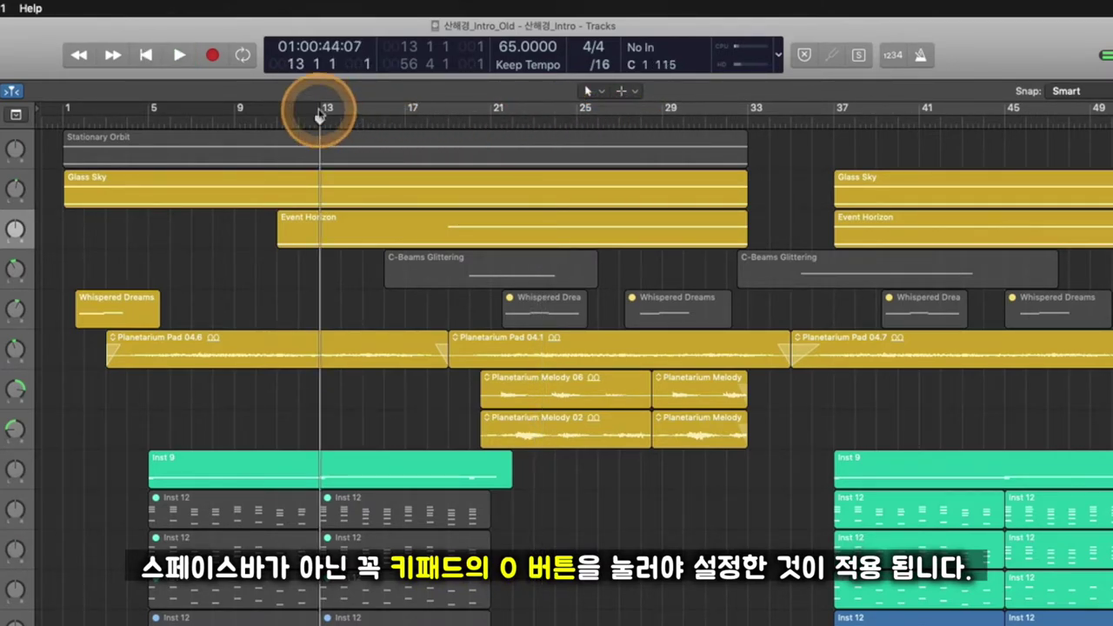
Change the stop behaviour to Stop and Go to Last Locate Position and check that it is selected.
{"action": "right_click", "coordinate": [145, 55]}
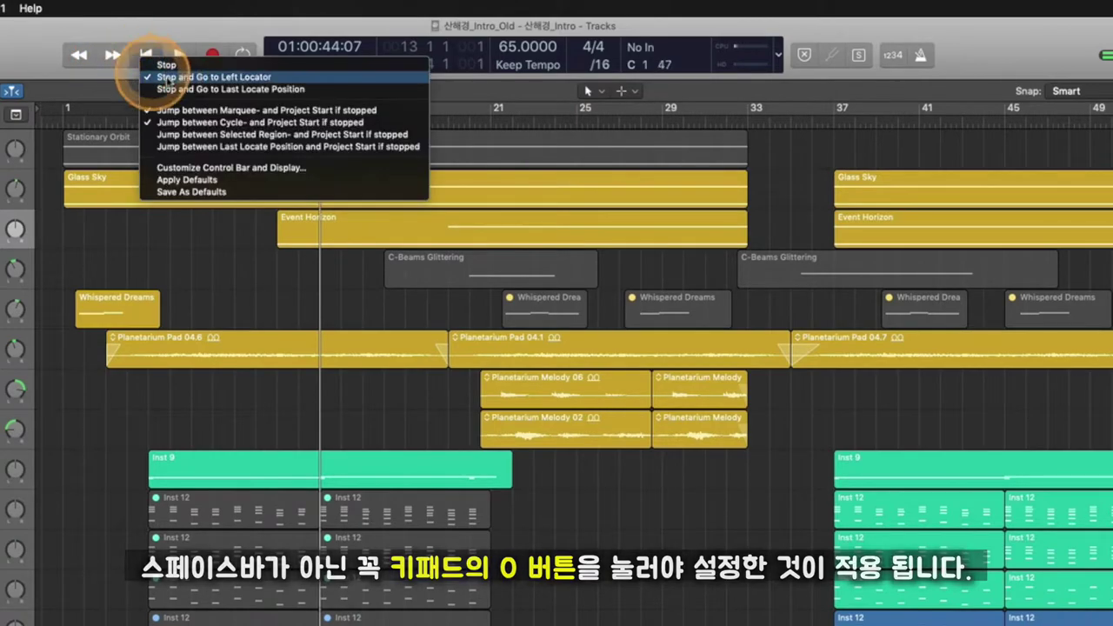
{"action": "left_click", "coordinate": [174, 89]}
{"action": "right_click", "coordinate": [148, 55]}
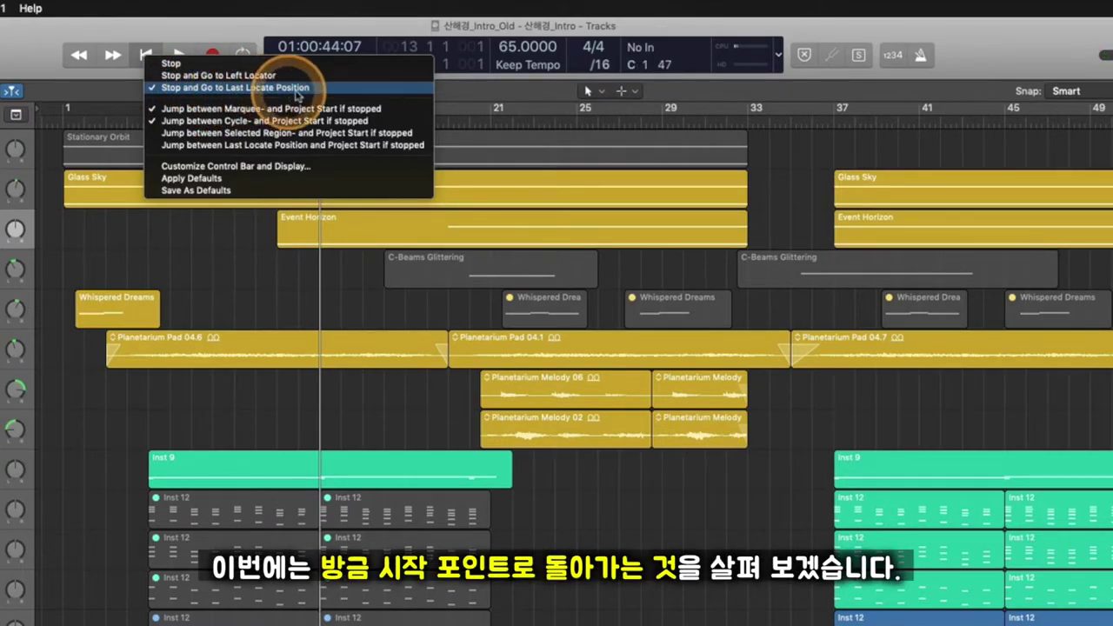
{"action": "left_click", "coordinate": [493, 129]}
Test the last locate stop behaviour by playing briefly from bar 18 beat 3 and again from bar 16, stopping each time.
{"action": "left_click", "coordinate": [437, 116]}
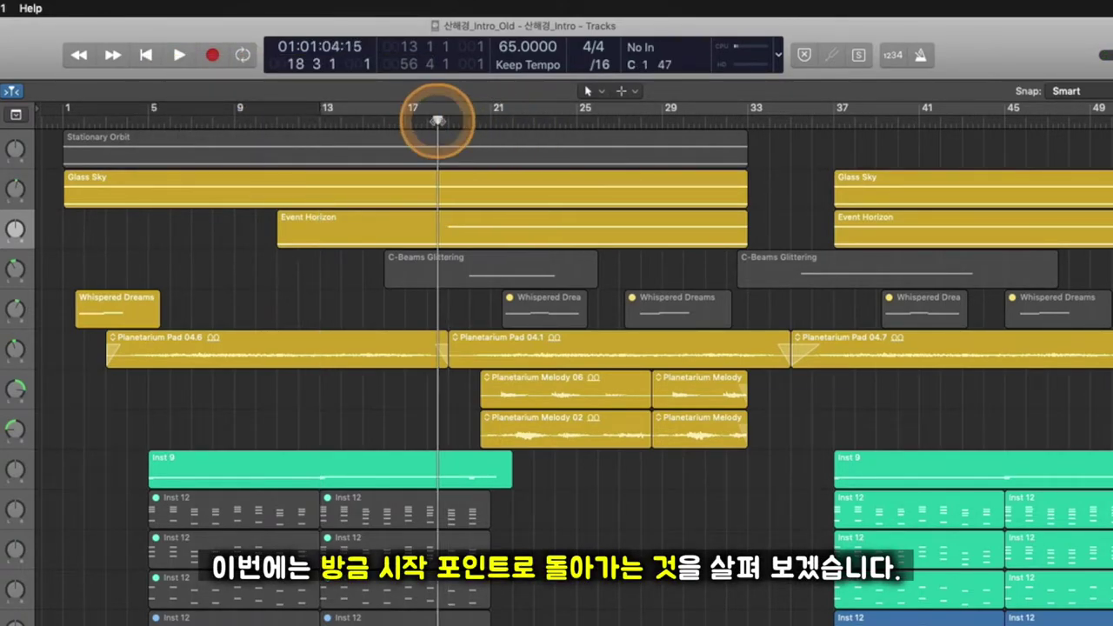
{"action": "key", "text": "space"}
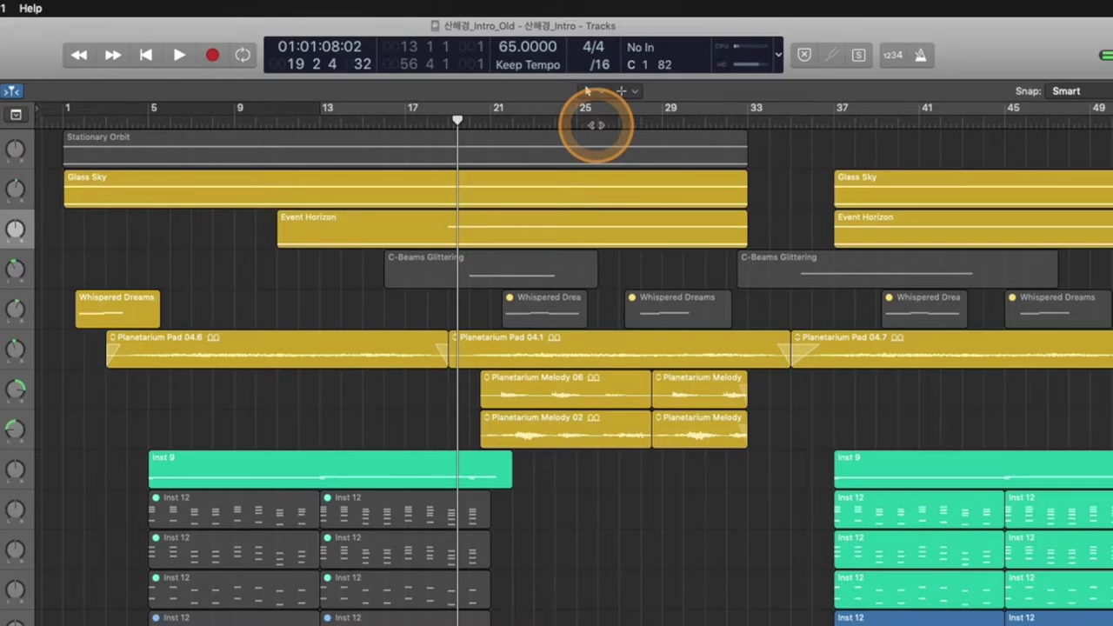
{"action": "left_click", "coordinate": [383, 122]}
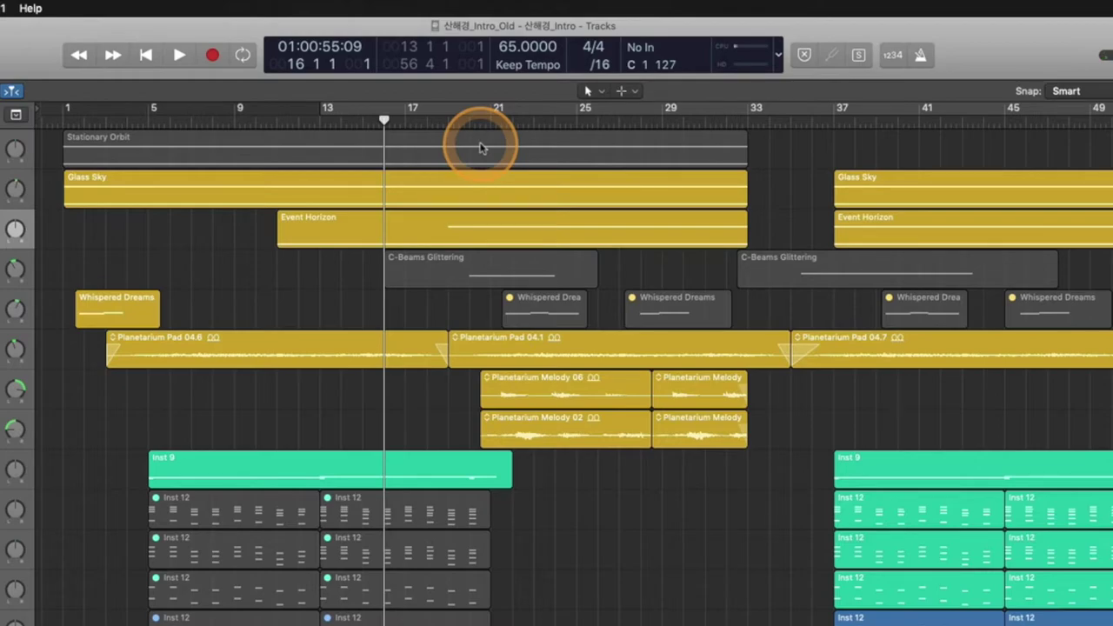
{"action": "key", "text": "space"}
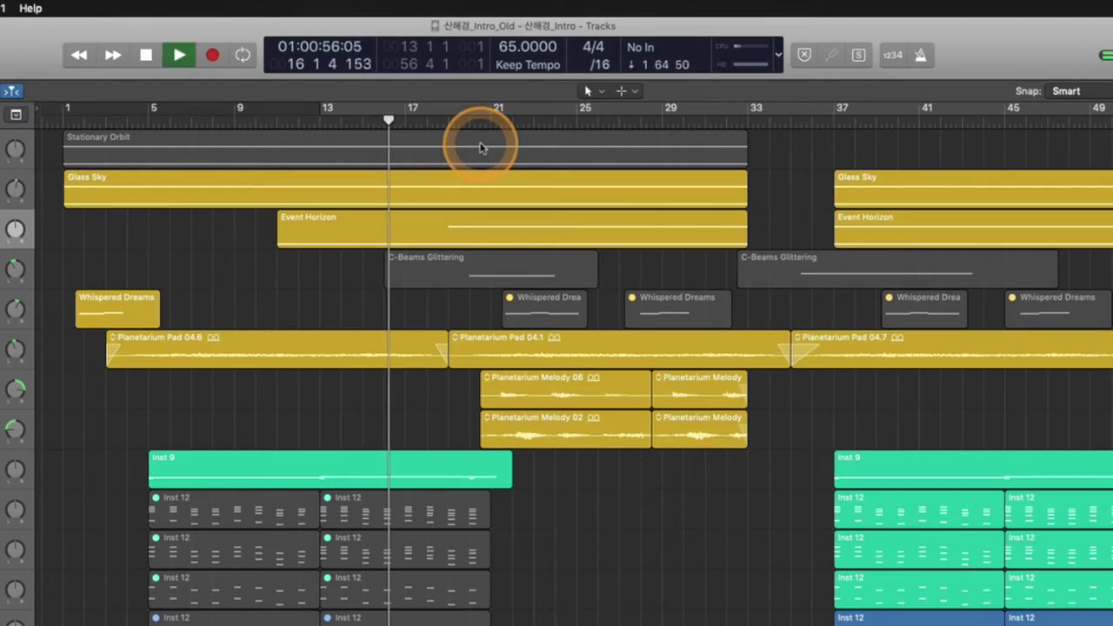
{"action": "key", "text": "super+Right"}
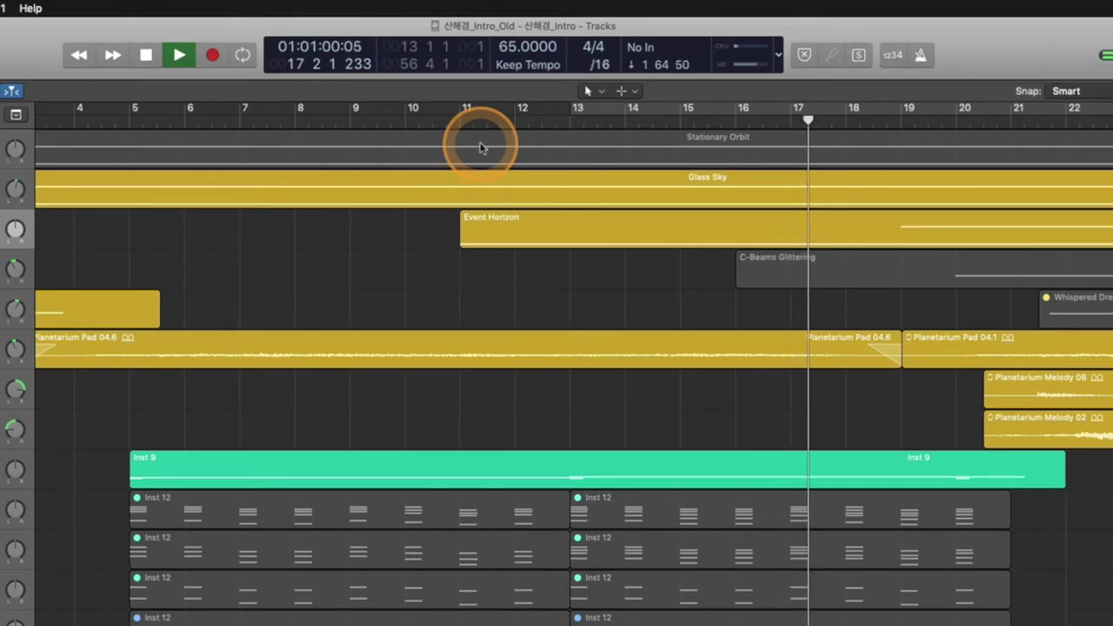
{"action": "key", "text": "space"}
{"action": "scroll", "coordinate": [522, 183], "scroll_direction": "right", "scroll_amount": 2}
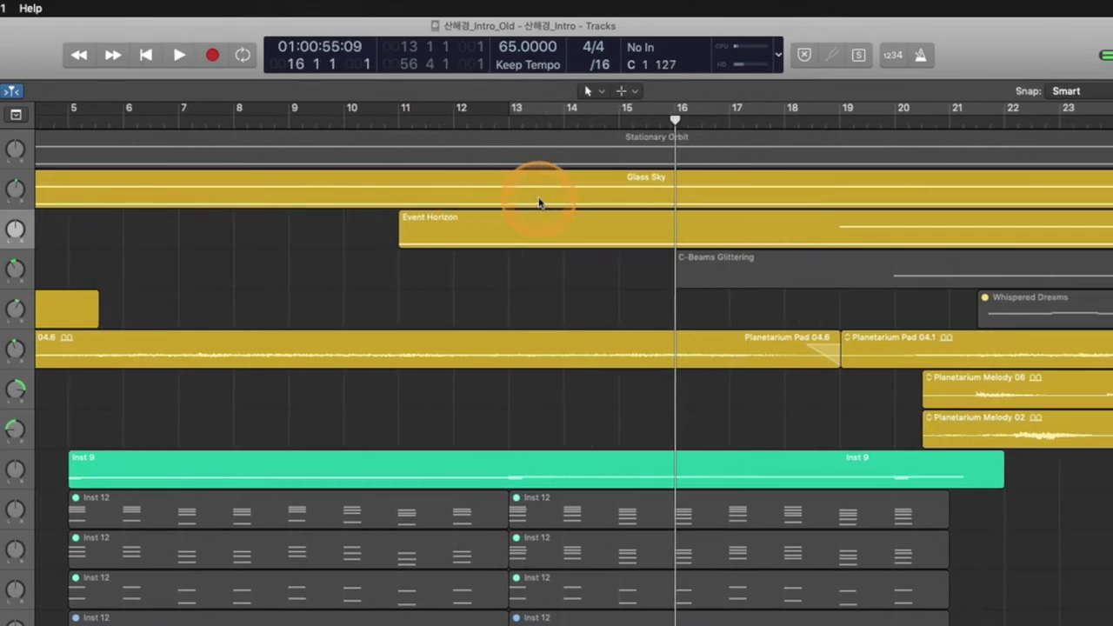
Move the playhead to about bar 15 beat 3, play briefly and send it back to that position with the configured Stop command.
{"action": "left_click_drag", "start_coordinate": [666, 114], "coordinate": [653, 117]}
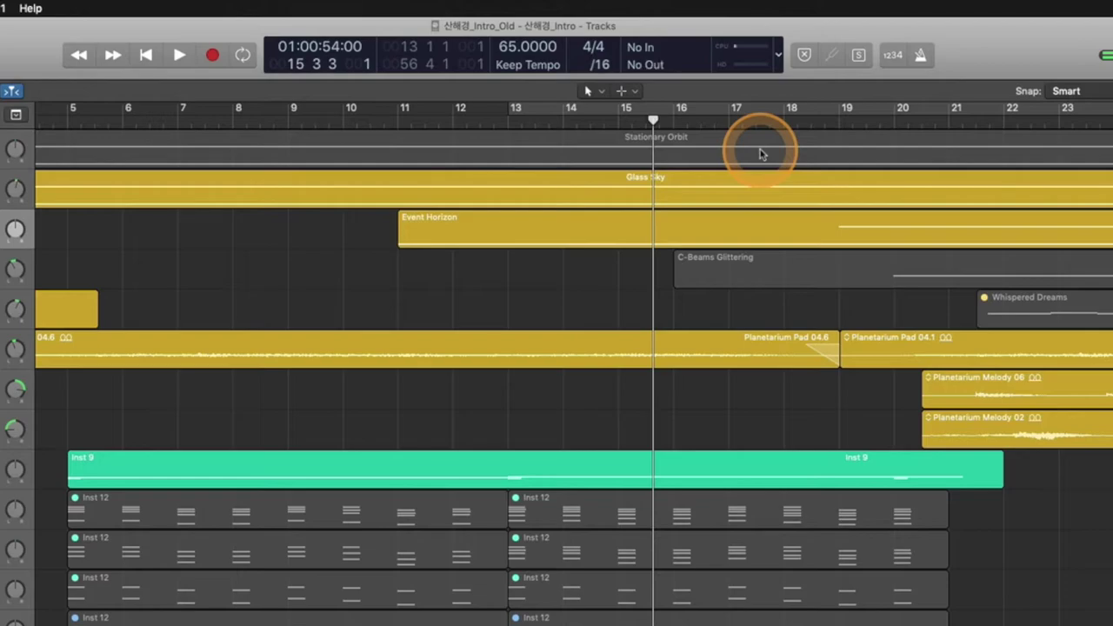
{"action": "key", "text": "space"}
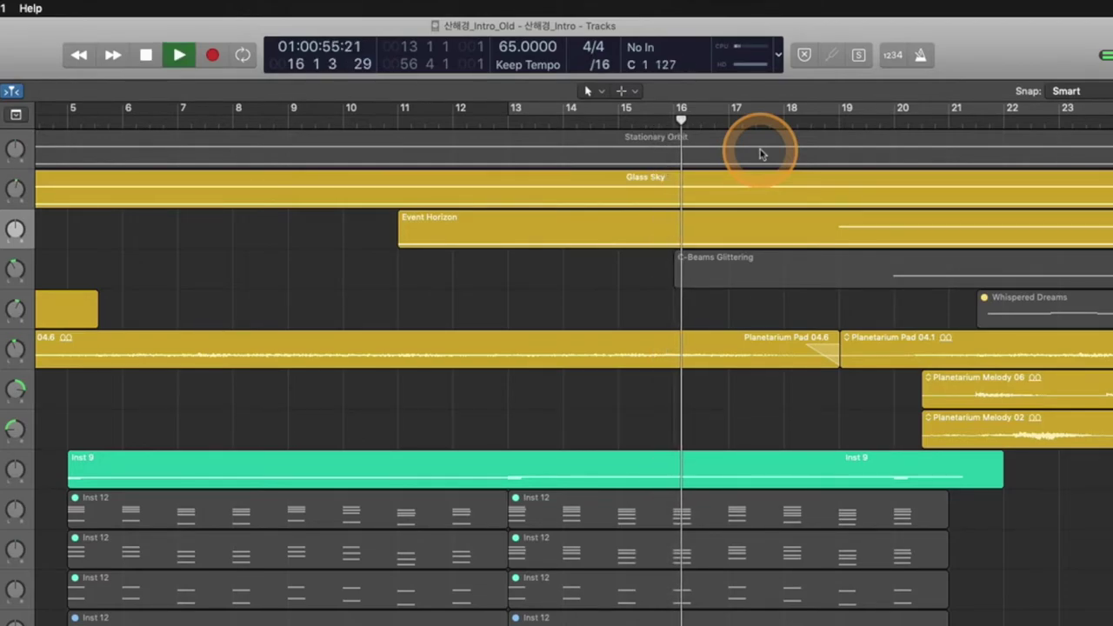
{"action": "key", "text": "KP_0"}
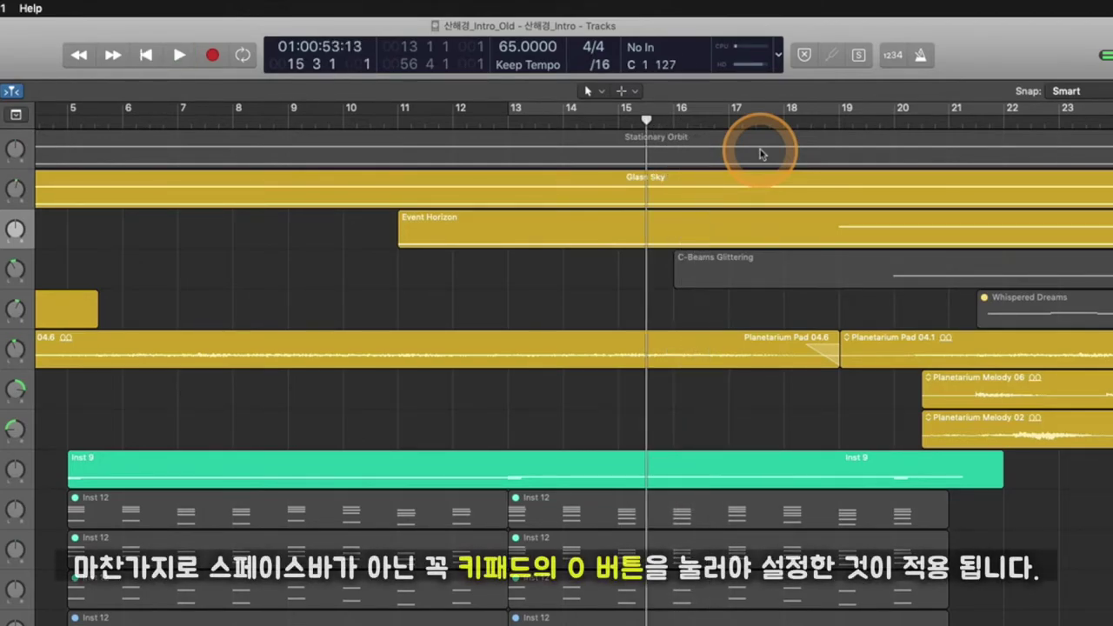
Set the stop behaviour to plain Stop and check that it is selected among the stop options.
{"action": "right_click", "coordinate": [147, 54]}
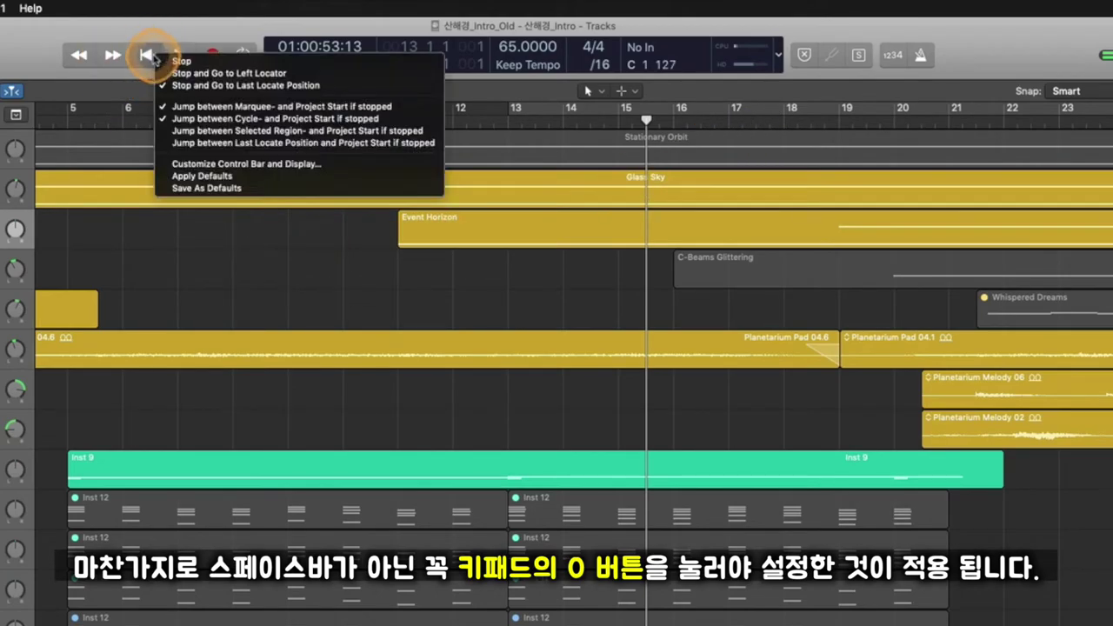
{"action": "left_click", "coordinate": [285, 75]}
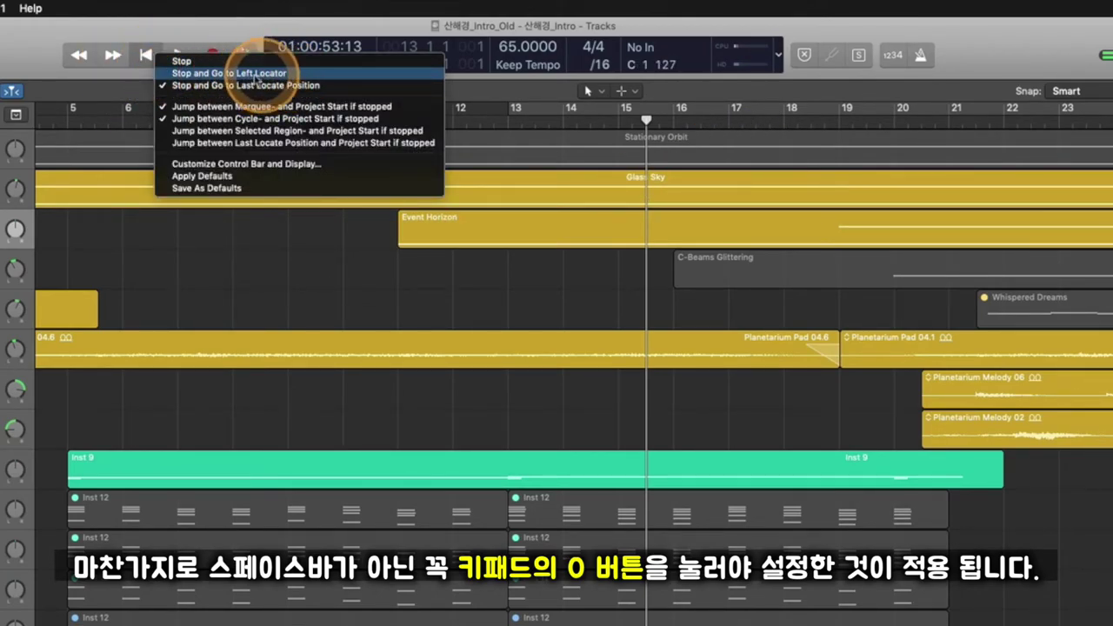
{"action": "left_click", "coordinate": [252, 85]}
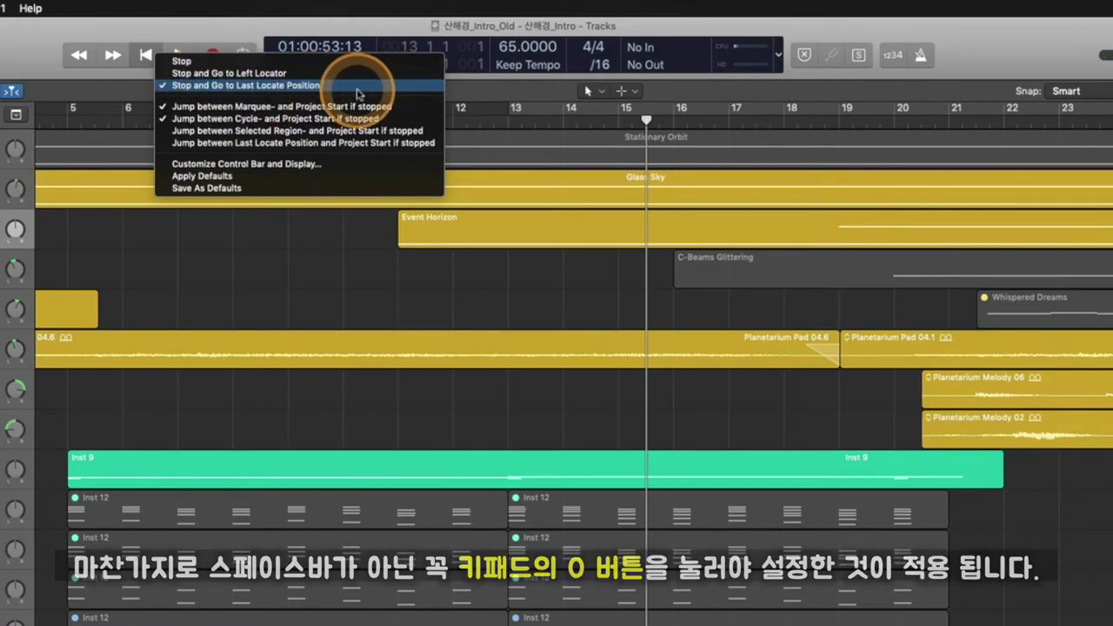
{"action": "left_click", "coordinate": [178, 62]}
{"action": "right_click", "coordinate": [148, 56]}
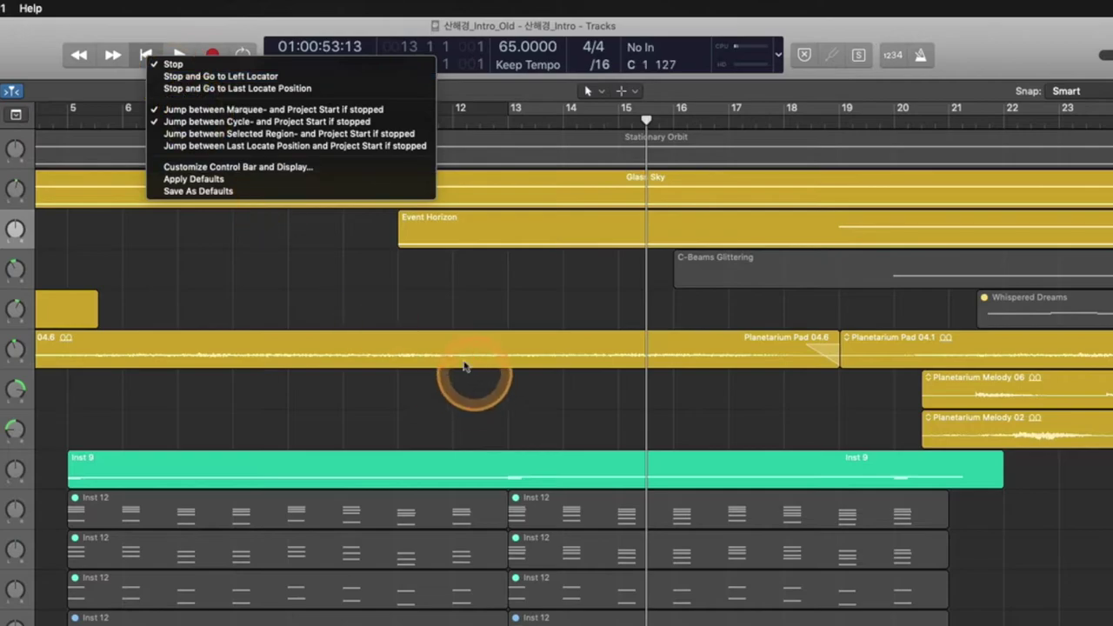
{"action": "left_click", "coordinate": [380, 301]}
Turn on the cycle area starting at bar 13 and review the Jump between Cycle- and Project Start if stopped option.
{"action": "key", "text": "z"}
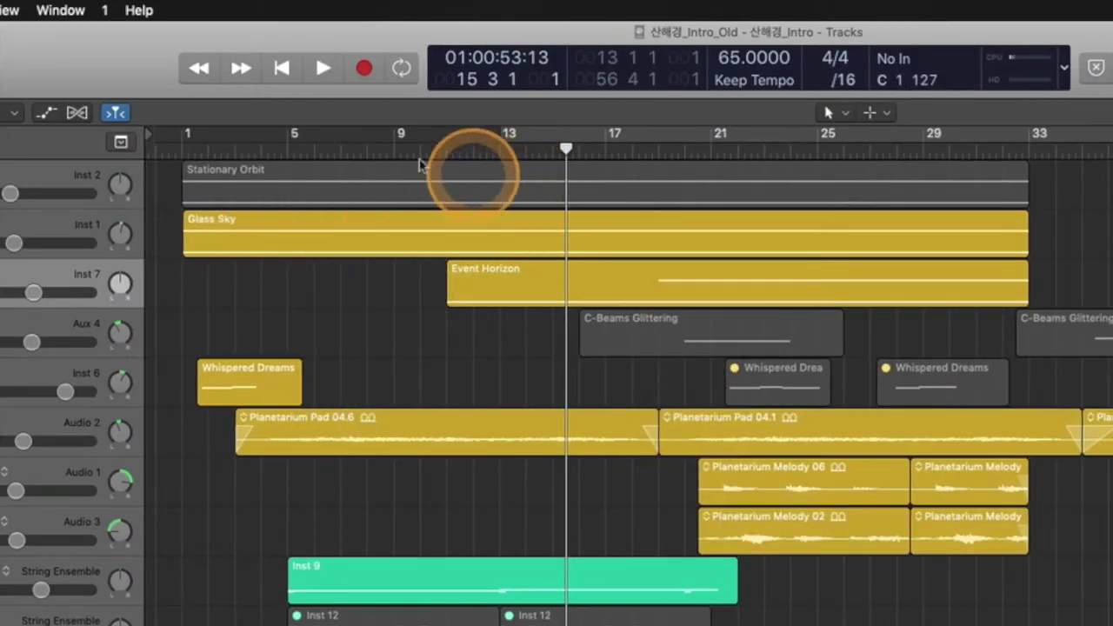
{"action": "right_click", "coordinate": [287, 67]}
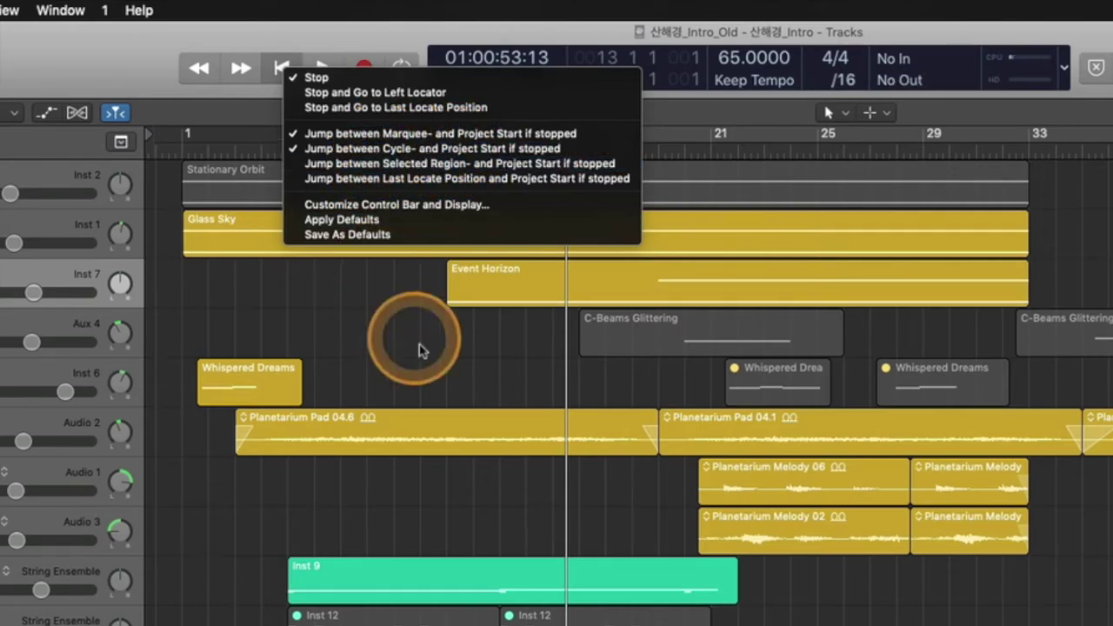
{"action": "left_click", "coordinate": [398, 323]}
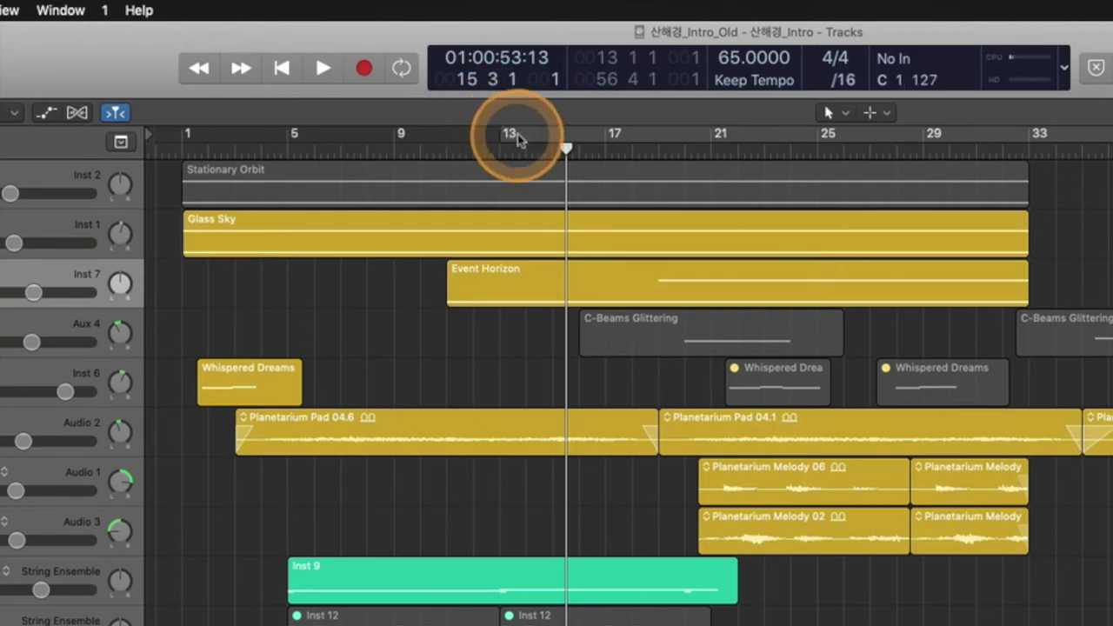
{"action": "left_click", "coordinate": [546, 133]}
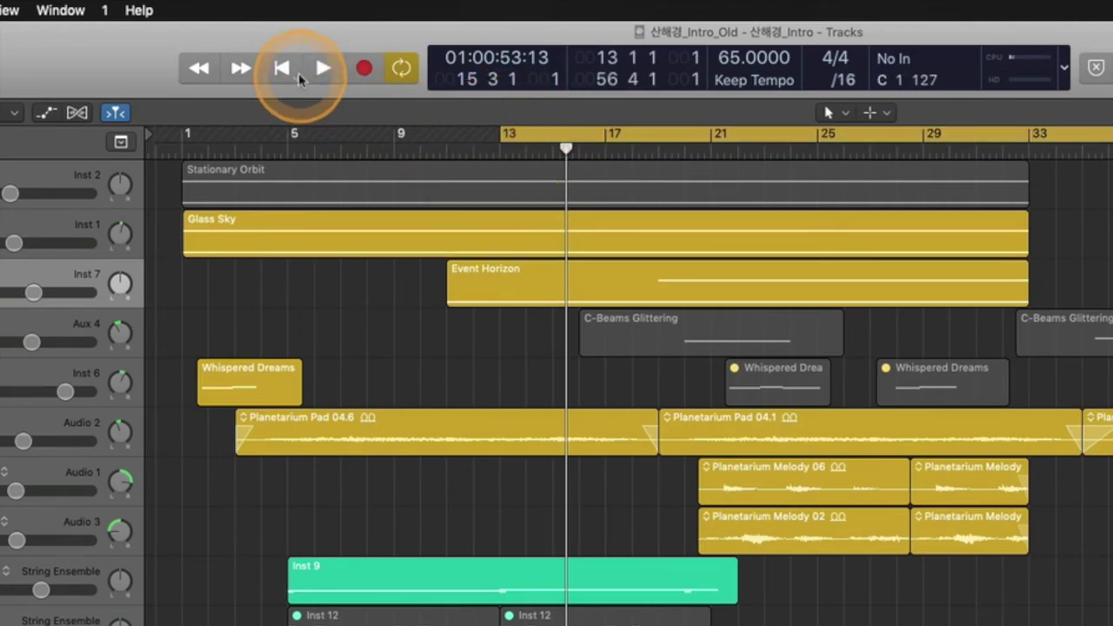
{"action": "right_click", "coordinate": [279, 70]}
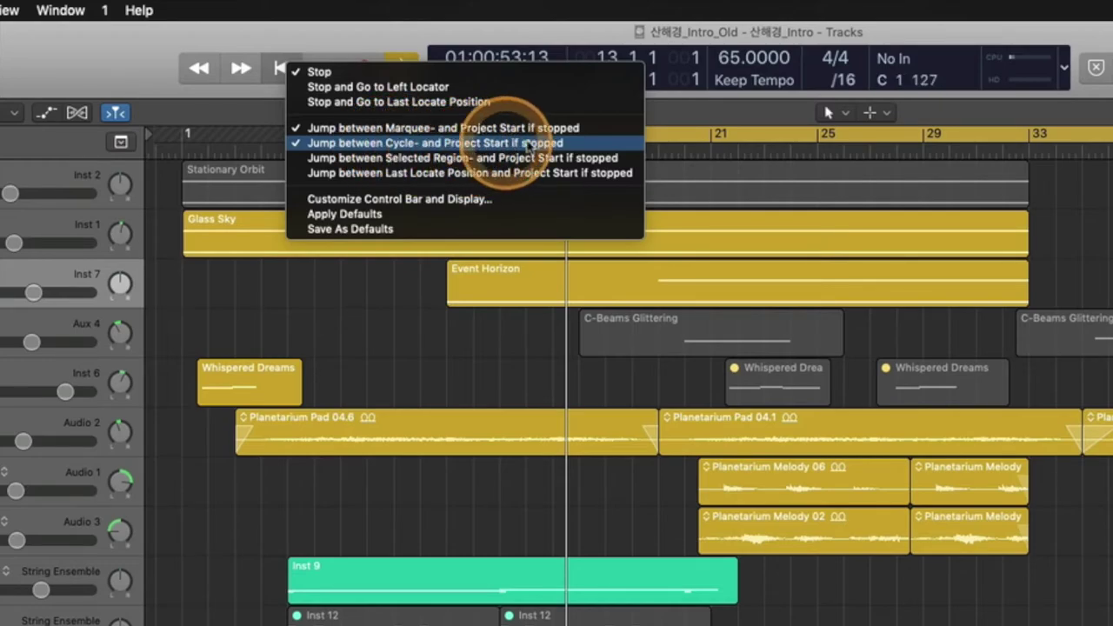
{"action": "left_click", "coordinate": [467, 355]}
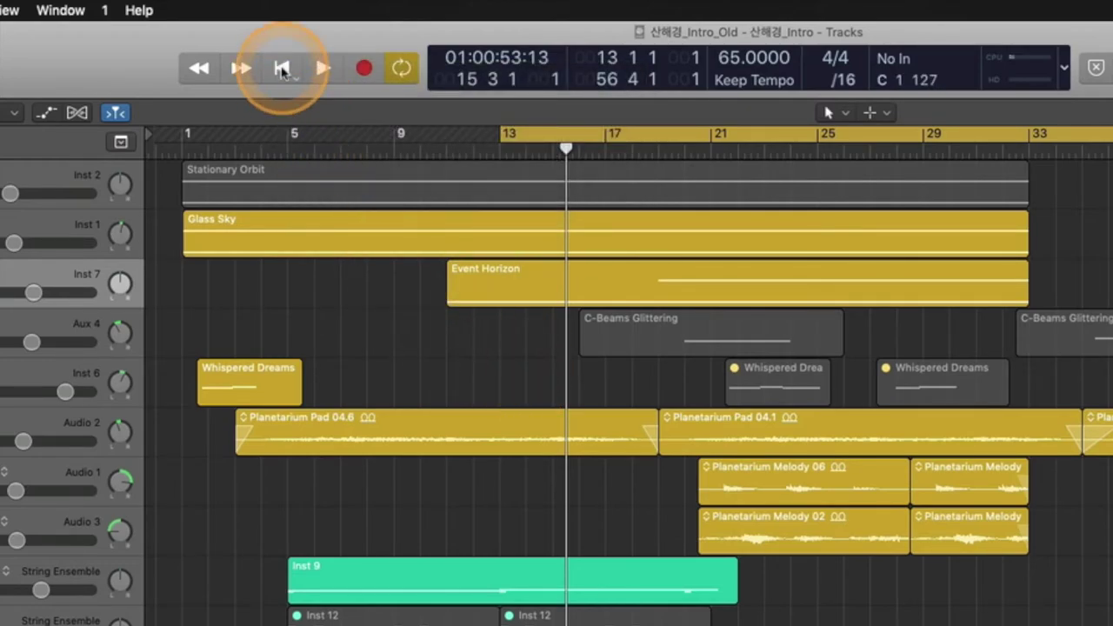
Test the cycle jump by repeatedly sending the stopped playhead between the cycle start at bar 13 and the project start.
{"action": "left_click", "coordinate": [282, 70]}
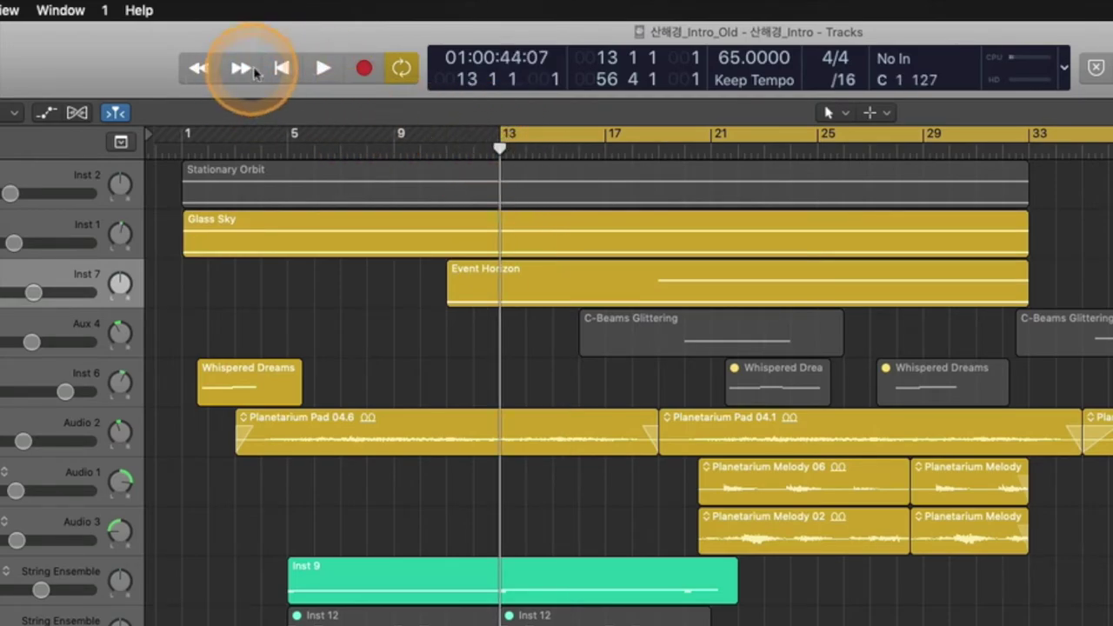
{"action": "left_click", "coordinate": [282, 70]}
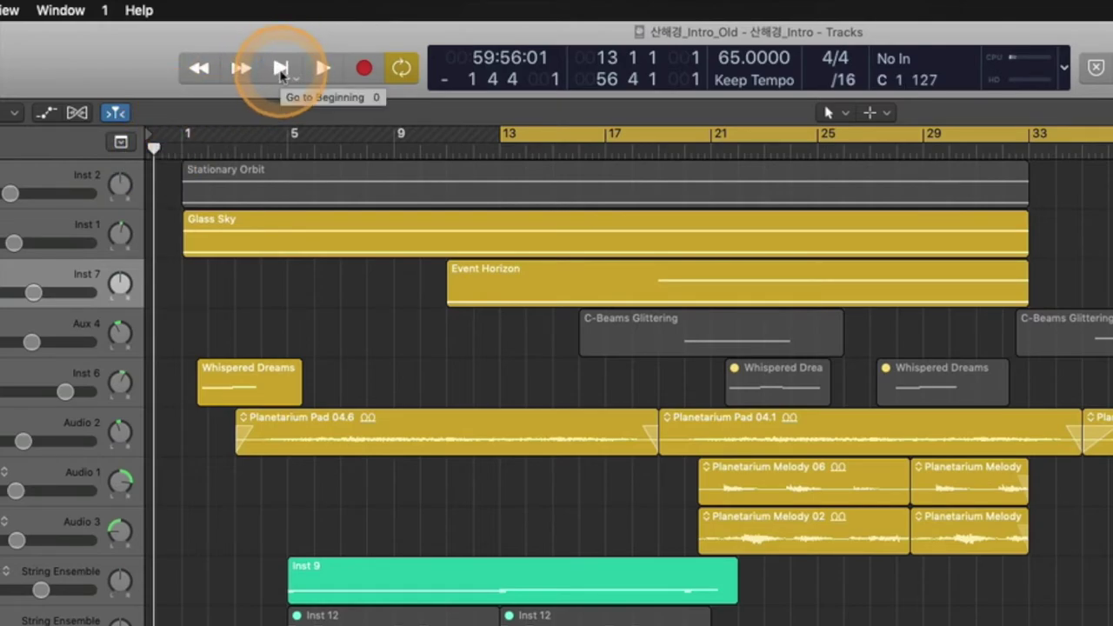
{"action": "left_click", "coordinate": [281, 70]}
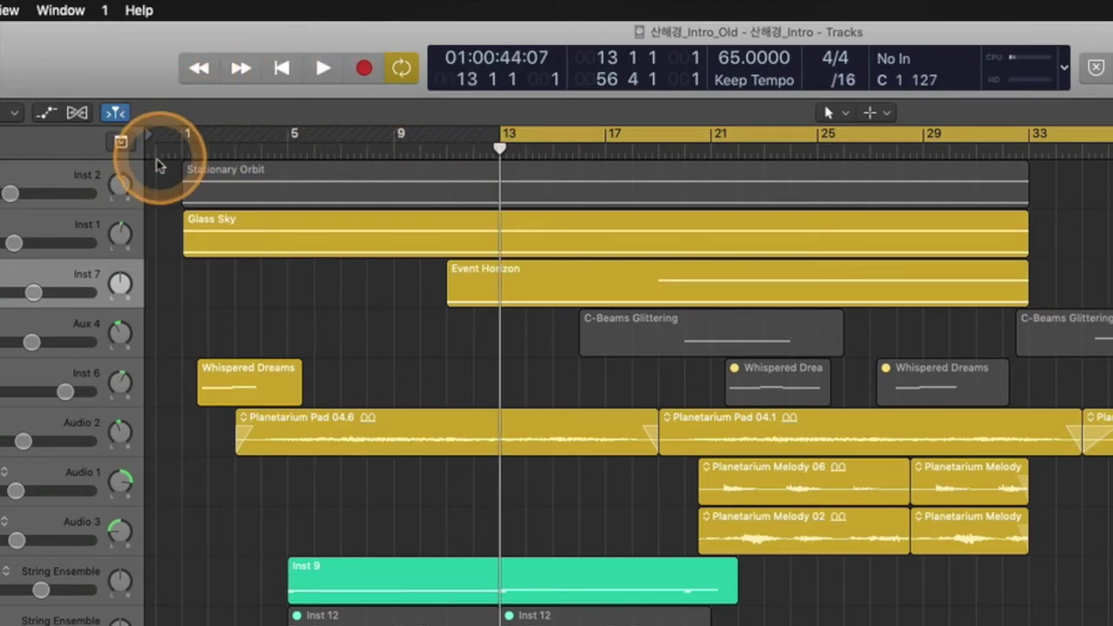
{"action": "left_click", "coordinate": [281, 69]}
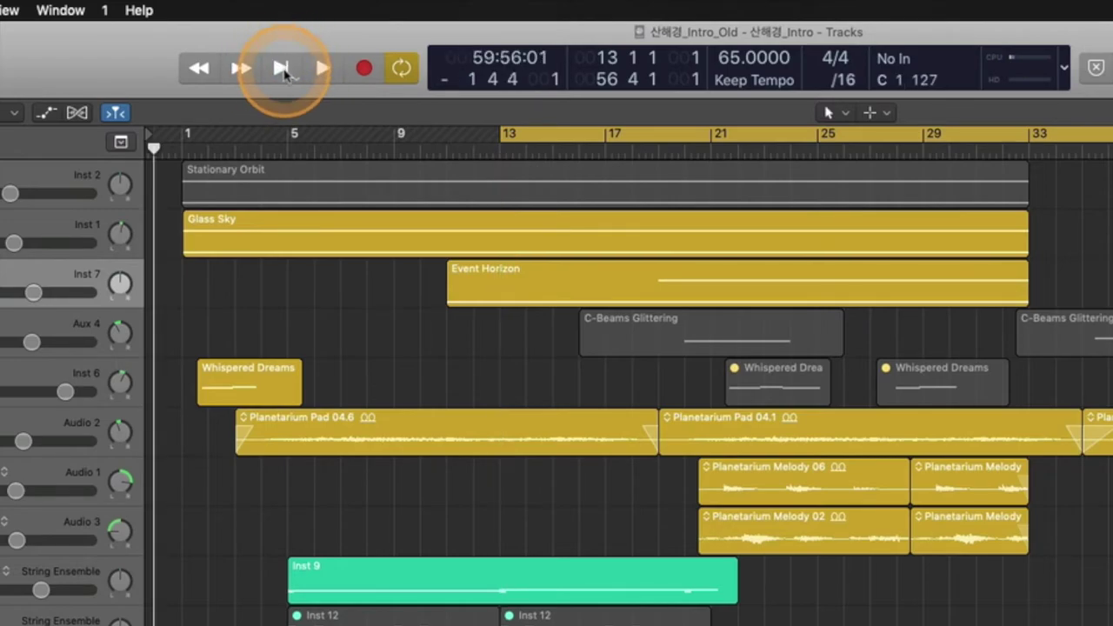
{"action": "left_click", "coordinate": [282, 70]}
{"action": "left_click", "coordinate": [281, 70]}
{"action": "left_click", "coordinate": [282, 70]}
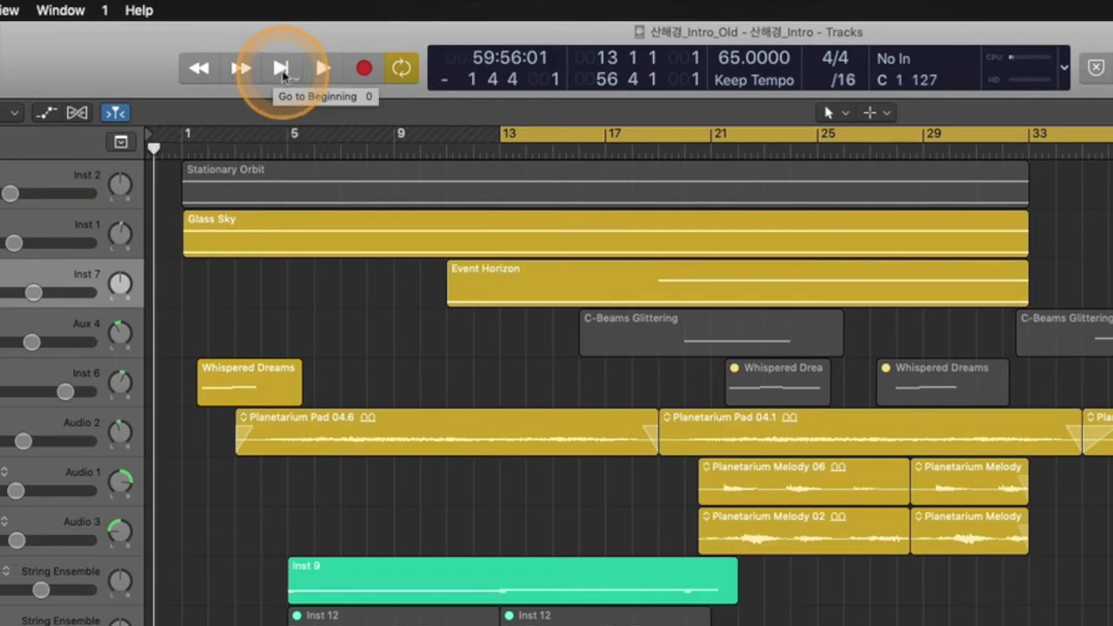
{"action": "left_click", "coordinate": [282, 69]}
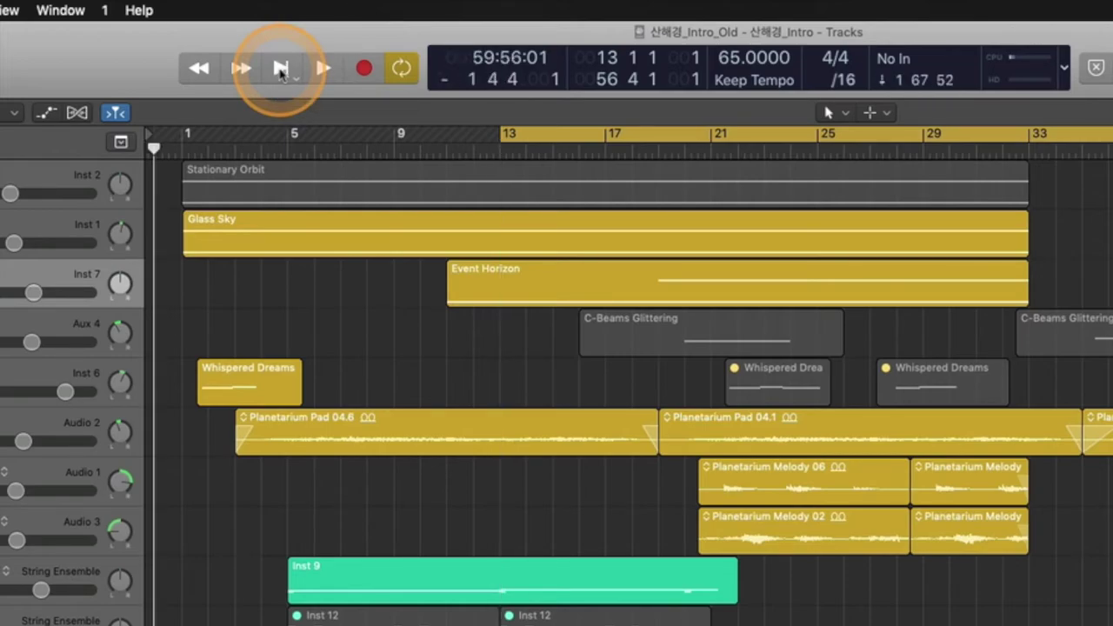
{"action": "left_click", "coordinate": [281, 70]}
{"action": "left_click", "coordinate": [282, 69]}
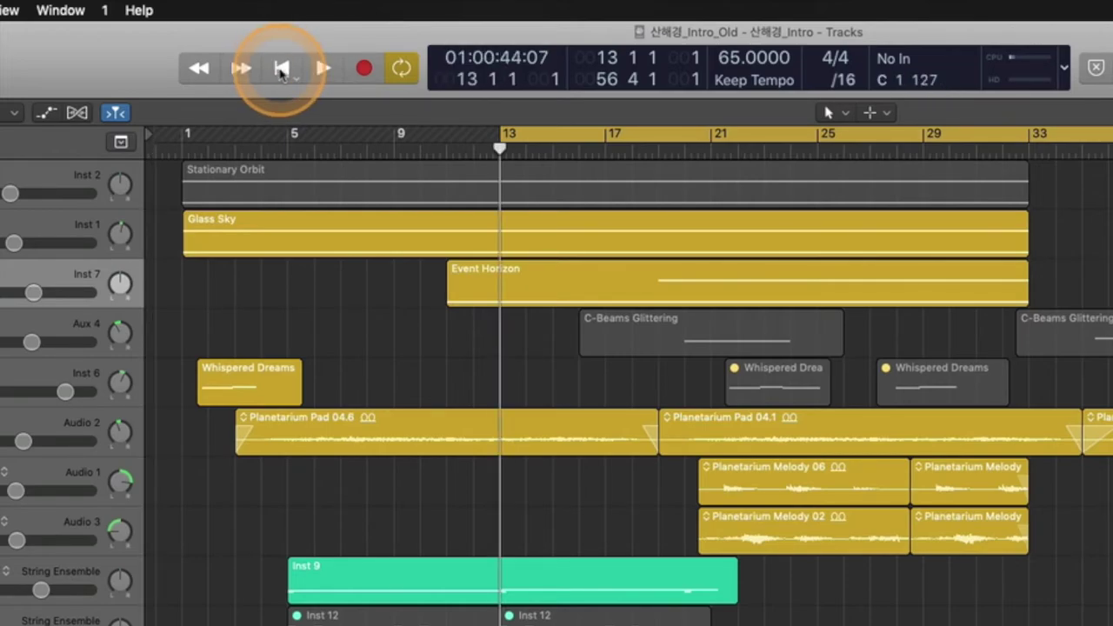
Review the Jump between Marquee- and Project Start if stopped option and move the cycle area's start to bar 17 beat 3.
{"action": "right_click", "coordinate": [282, 69]}
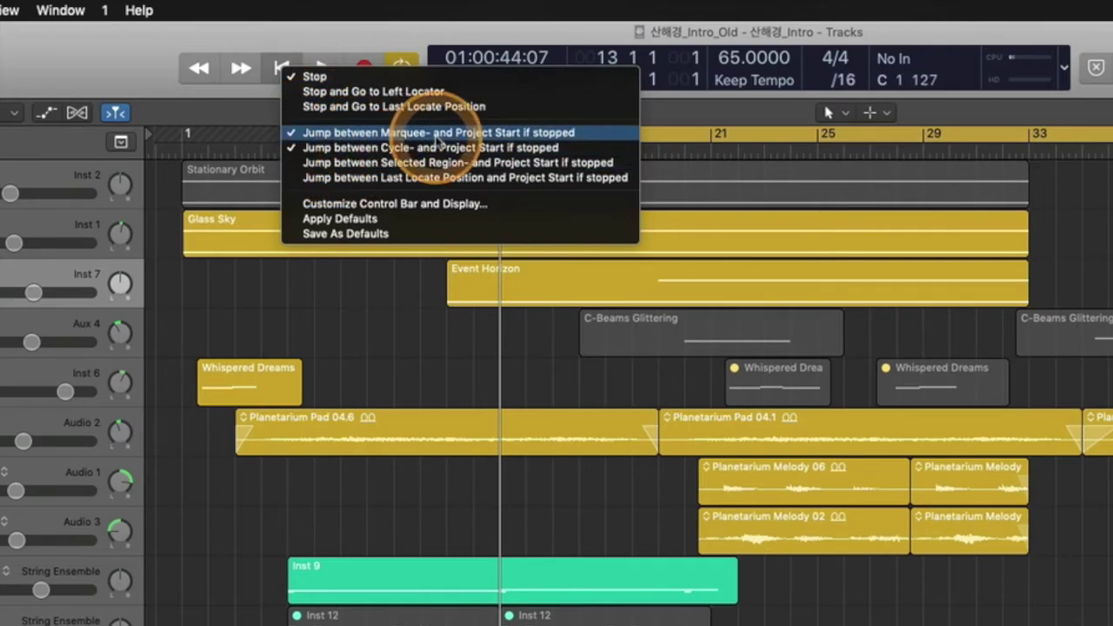
{"action": "left_click", "coordinate": [408, 363]}
{"action": "left_click_drag", "start_coordinate": [501, 138], "coordinate": [617, 138]}
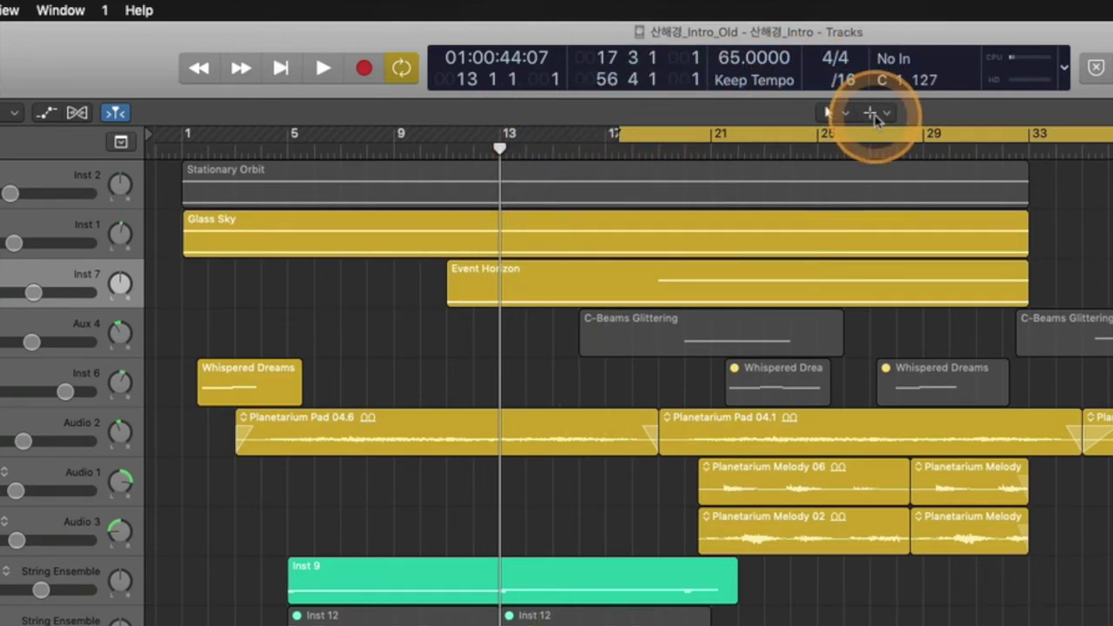
Make a Marquee Tool selection on the Planetarium Pad 04.6 region from bar 8 to about bar 14.
{"action": "left_click", "coordinate": [875, 115]}
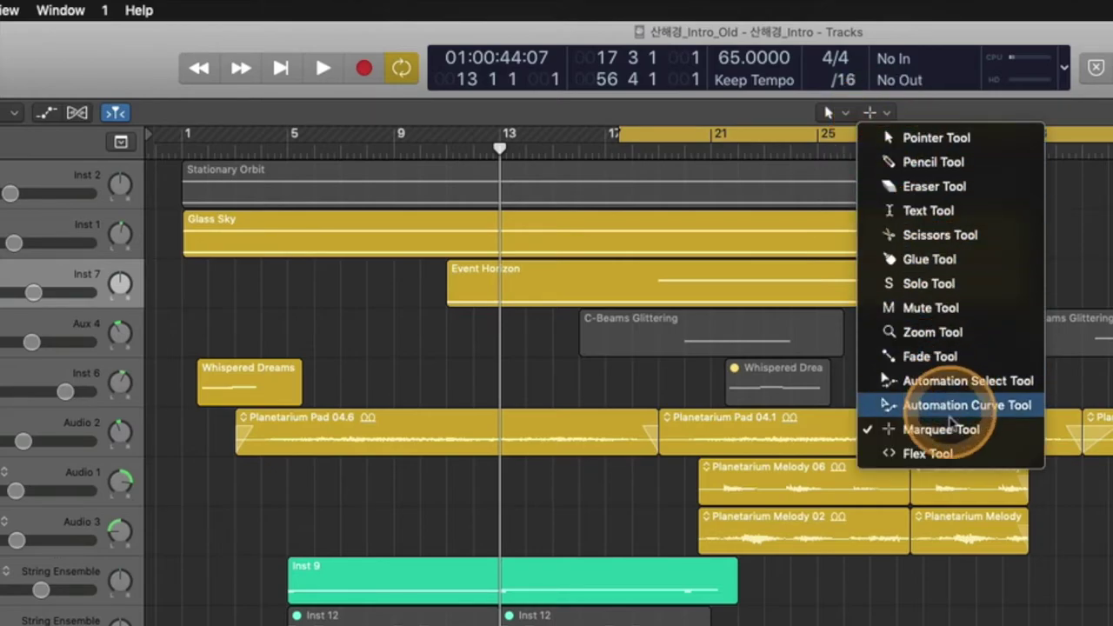
{"action": "left_click", "coordinate": [998, 435]}
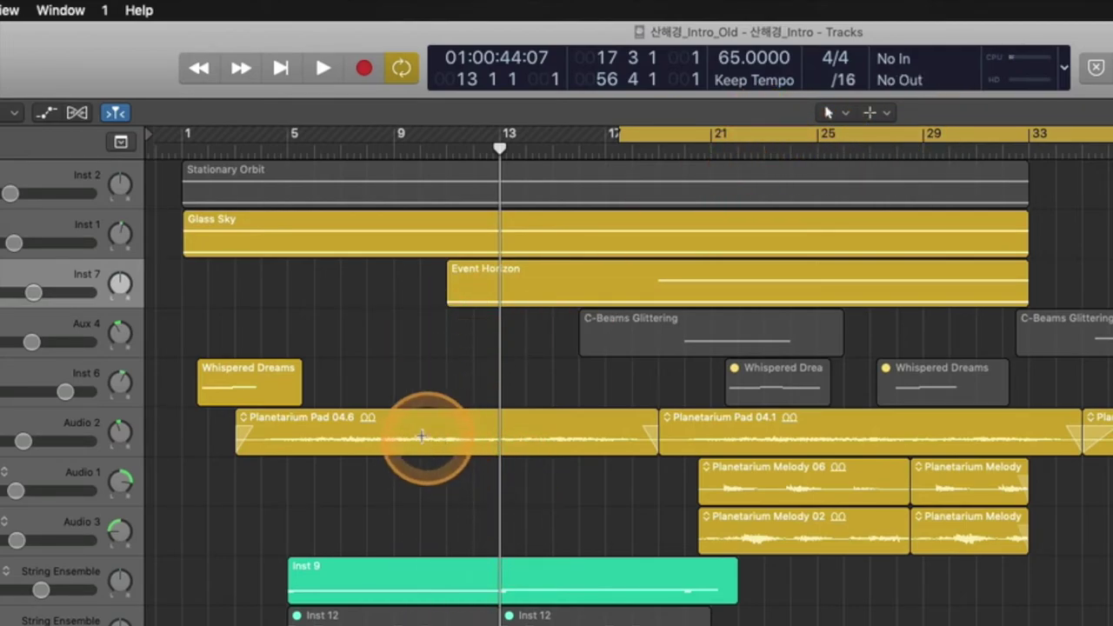
{"action": "left_click_drag", "start_coordinate": [367, 432], "coordinate": [527, 443]}
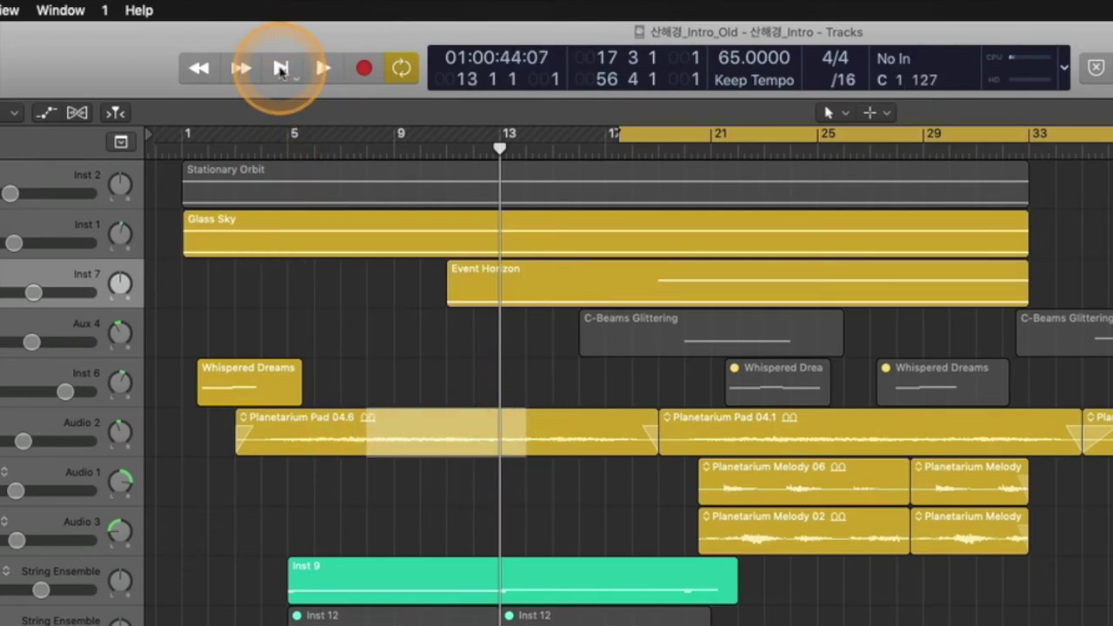
Turn off the cycle area and test the marquee jump by sending the playhead to the marquee selection's start at bar 8.
{"action": "right_click", "coordinate": [280, 70]}
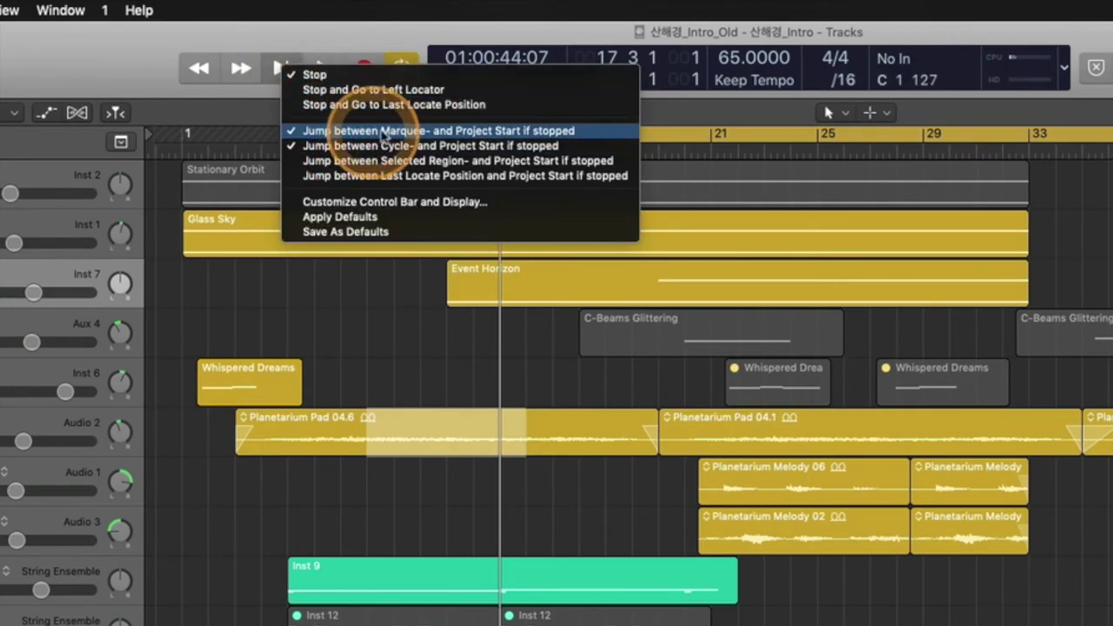
{"action": "left_click", "coordinate": [402, 307]}
{"action": "left_click", "coordinate": [662, 125]}
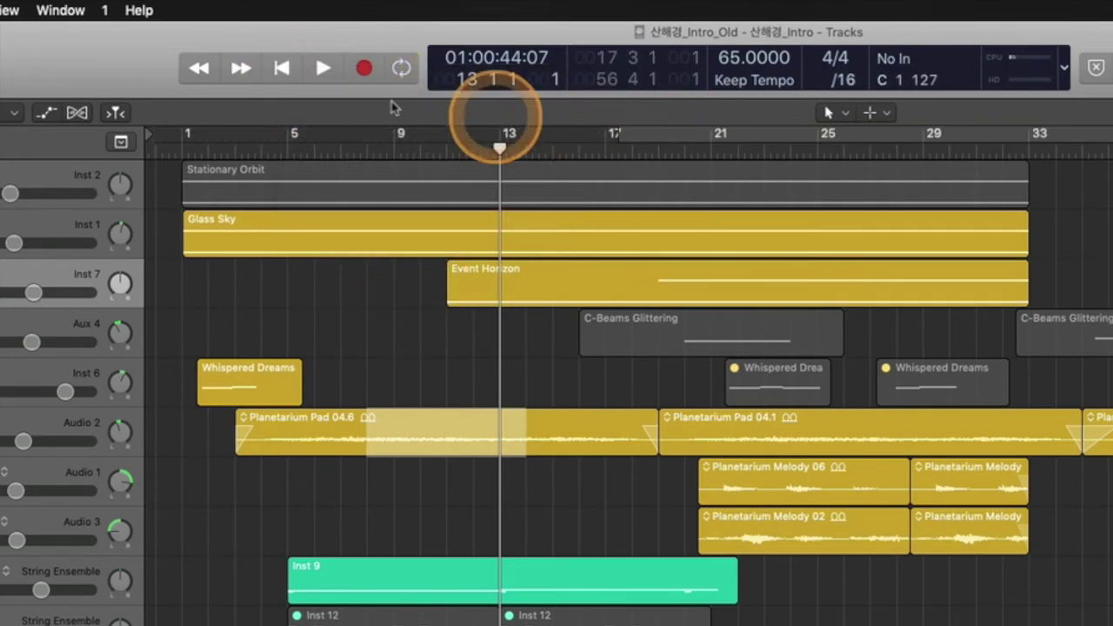
{"action": "left_click", "coordinate": [280, 70]}
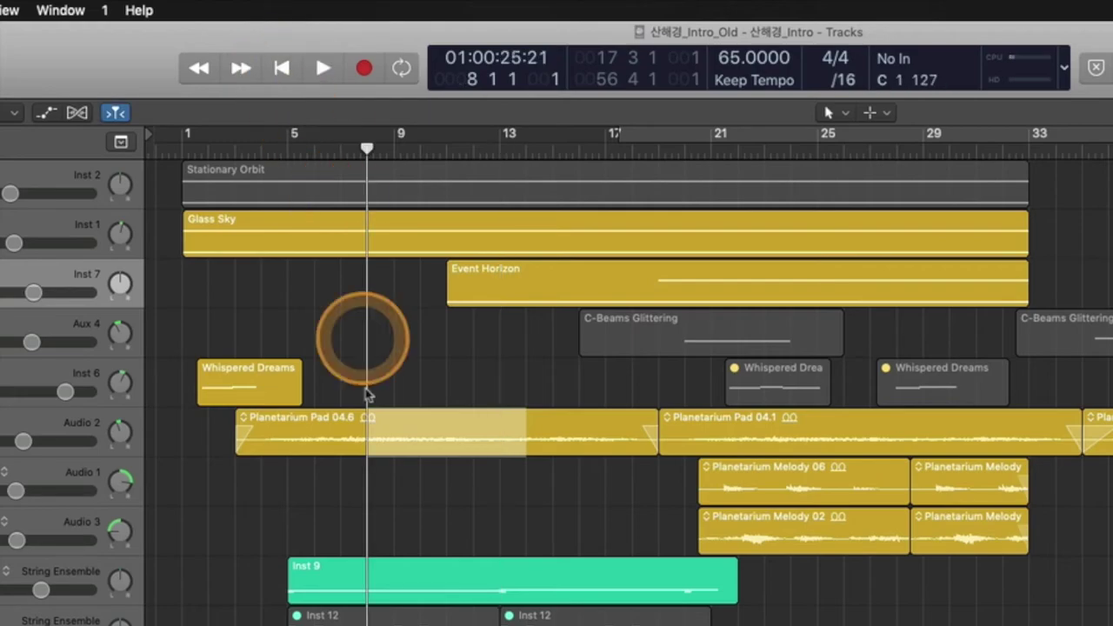
{"action": "left_click", "coordinate": [261, 78]}
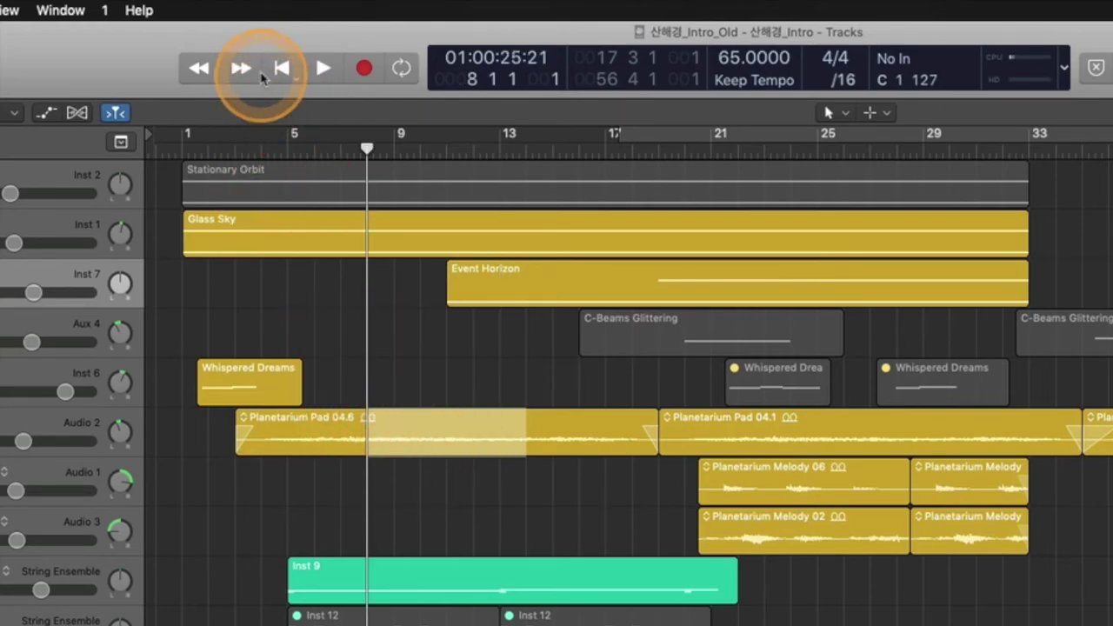
{"action": "left_click", "coordinate": [281, 69]}
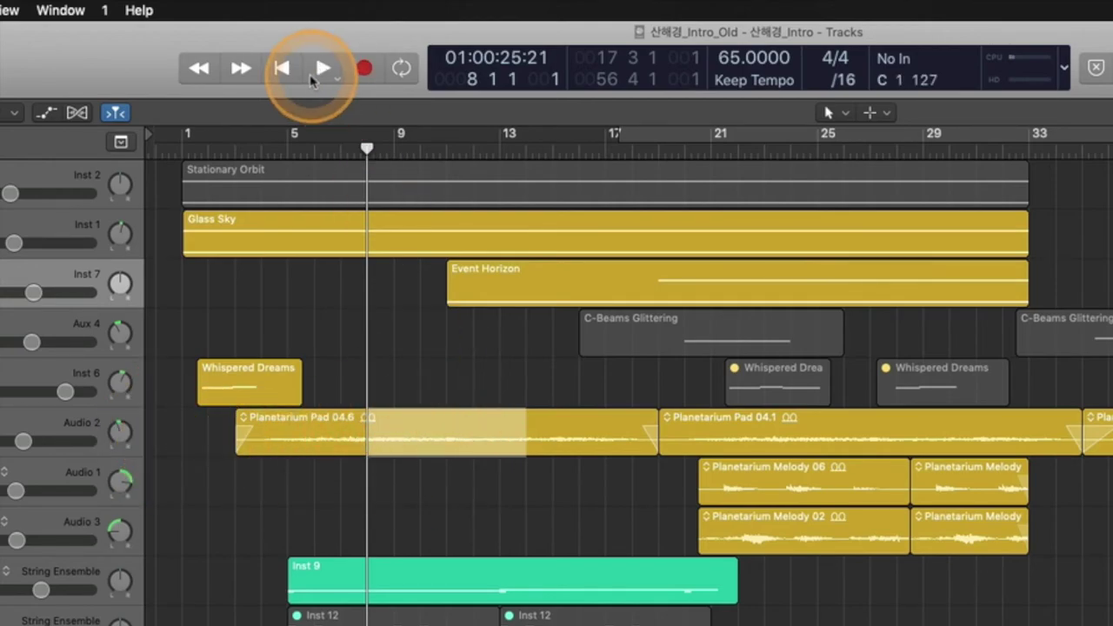
Clear the marquee selection, select the Event Horizon region and send the playhead to the project start with the Selected Region jump option still off.
{"action": "right_click", "coordinate": [276, 74]}
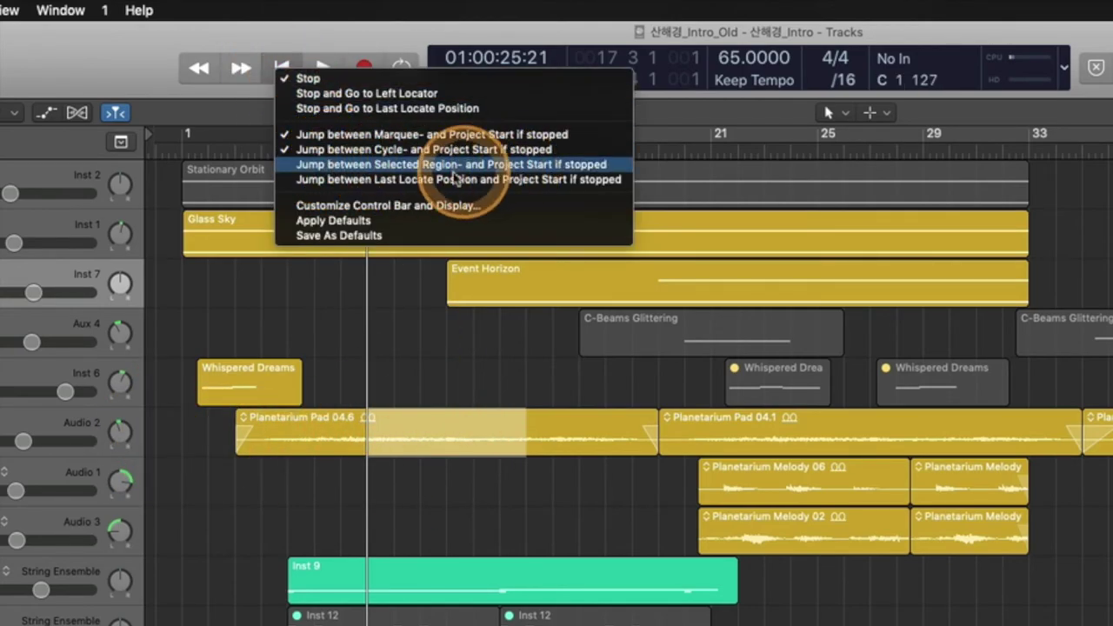
{"action": "left_click", "coordinate": [527, 479]}
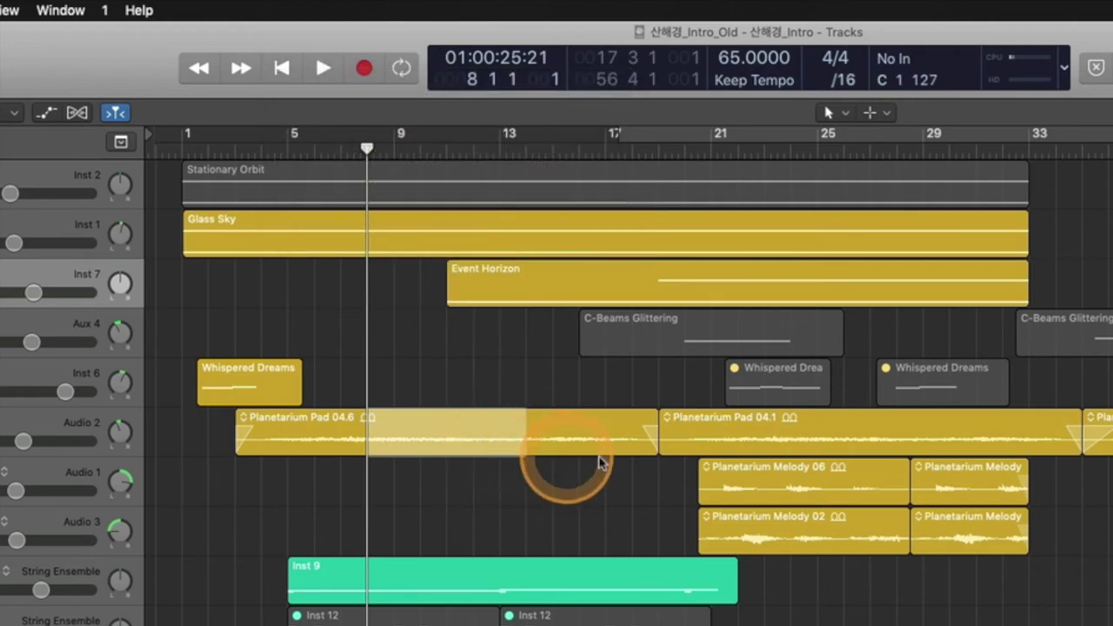
{"action": "left_click", "coordinate": [573, 454]}
{"action": "left_click", "coordinate": [495, 283]}
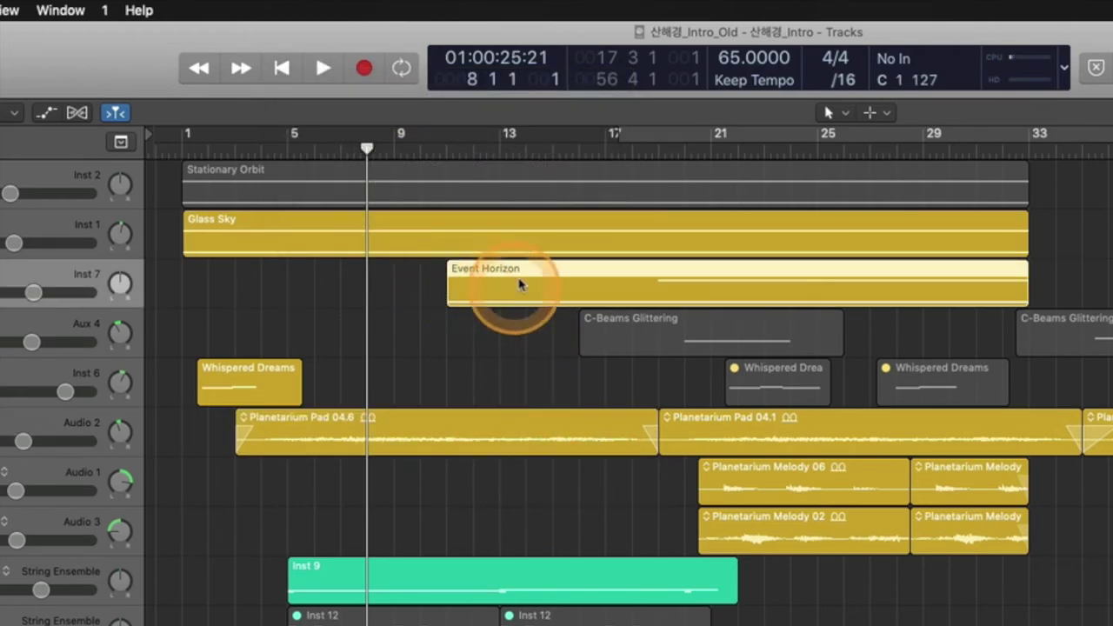
{"action": "left_click", "coordinate": [281, 67]}
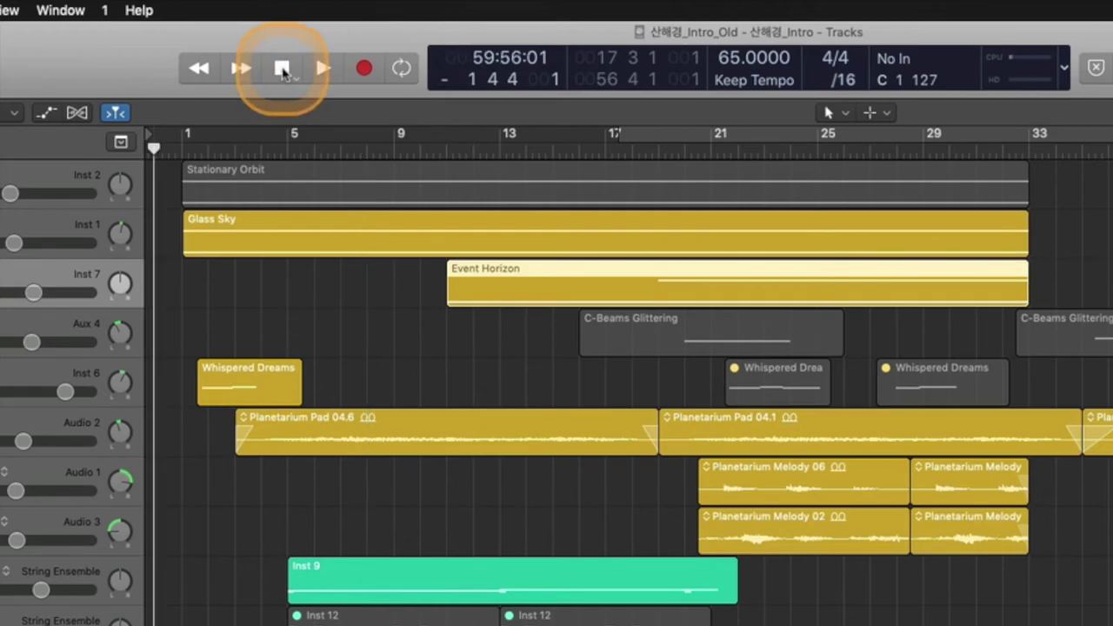
Enable Jump between Selected Region- and Project Start if stopped and test it with the Event Horizon region starting at bar 11.
{"action": "right_click", "coordinate": [282, 69]}
{"action": "left_click", "coordinate": [344, 156]}
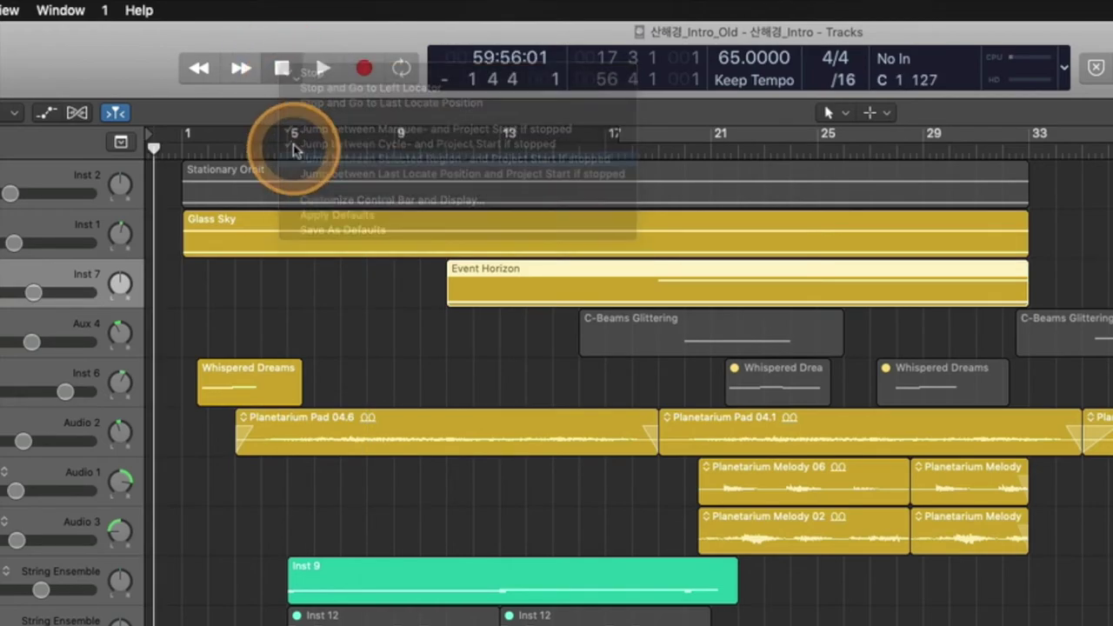
{"action": "left_click", "coordinate": [490, 284]}
{"action": "left_click", "coordinate": [296, 71]}
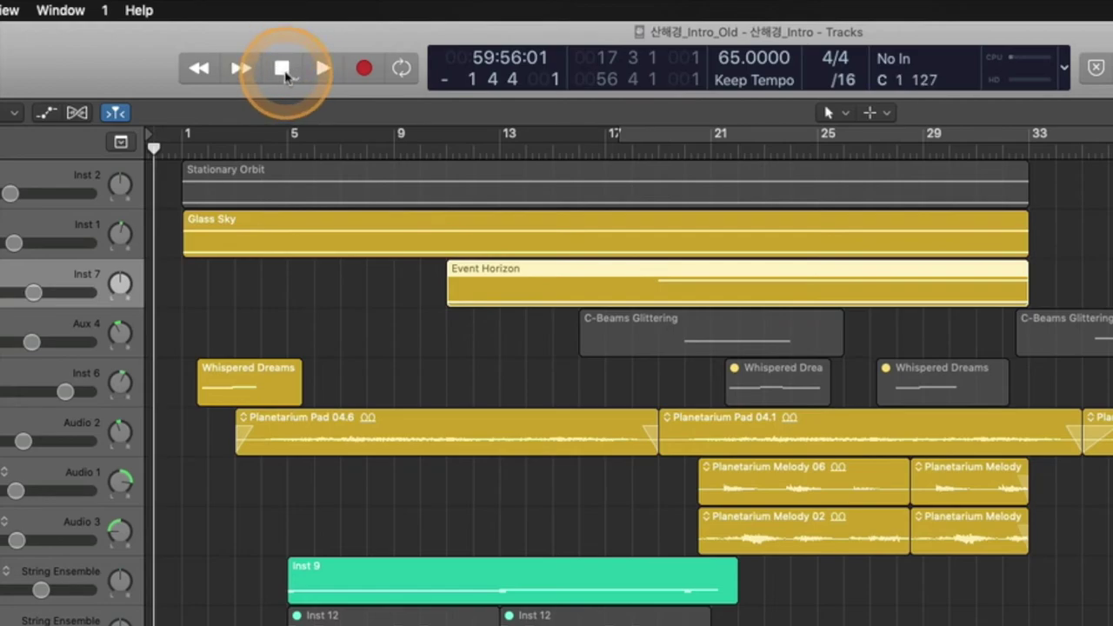
{"action": "left_click", "coordinate": [439, 143]}
{"action": "left_click", "coordinate": [283, 70]}
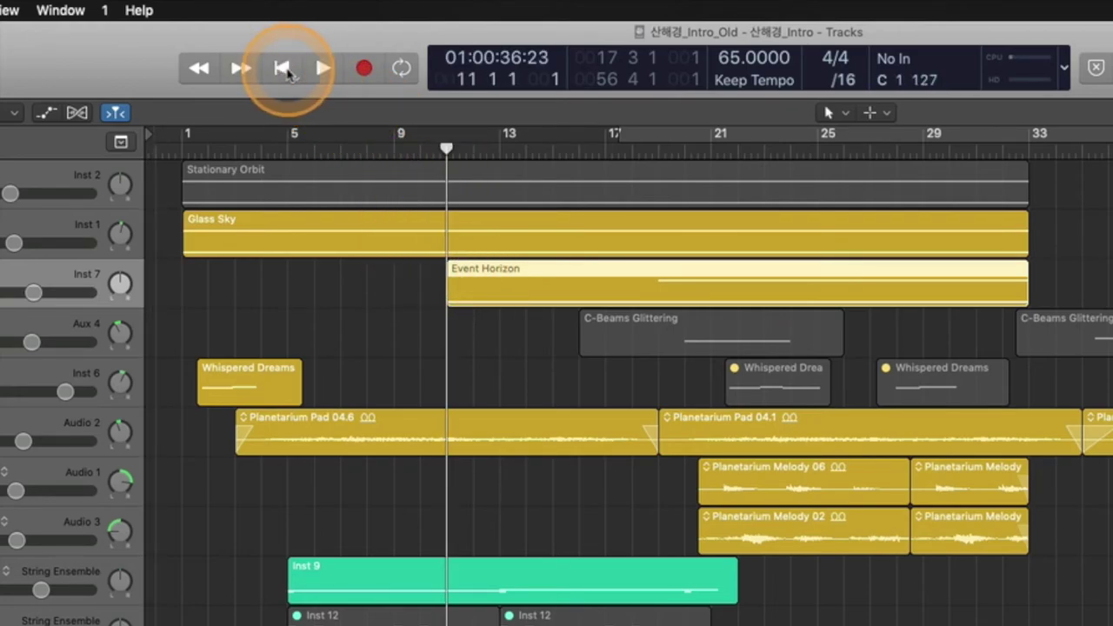
{"action": "left_click", "coordinate": [287, 71]}
Turn off Jump between Selected Region- and Project Start if stopped, and set the stop behaviour to Stop and Go to Last Locate Position.
{"action": "right_click", "coordinate": [278, 73]}
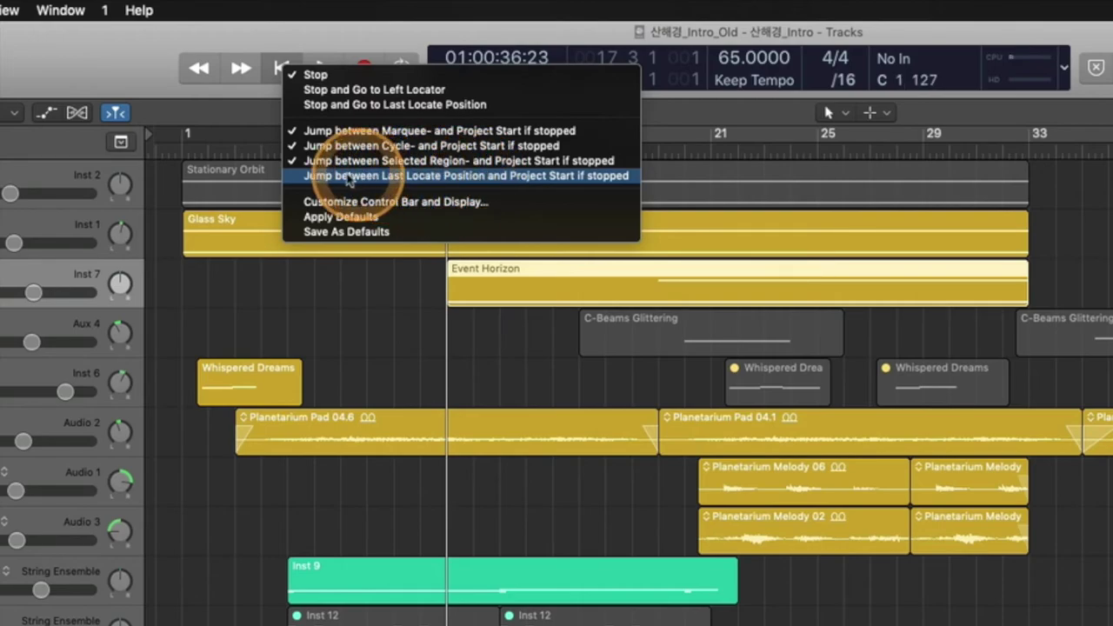
{"action": "left_click", "coordinate": [315, 162]}
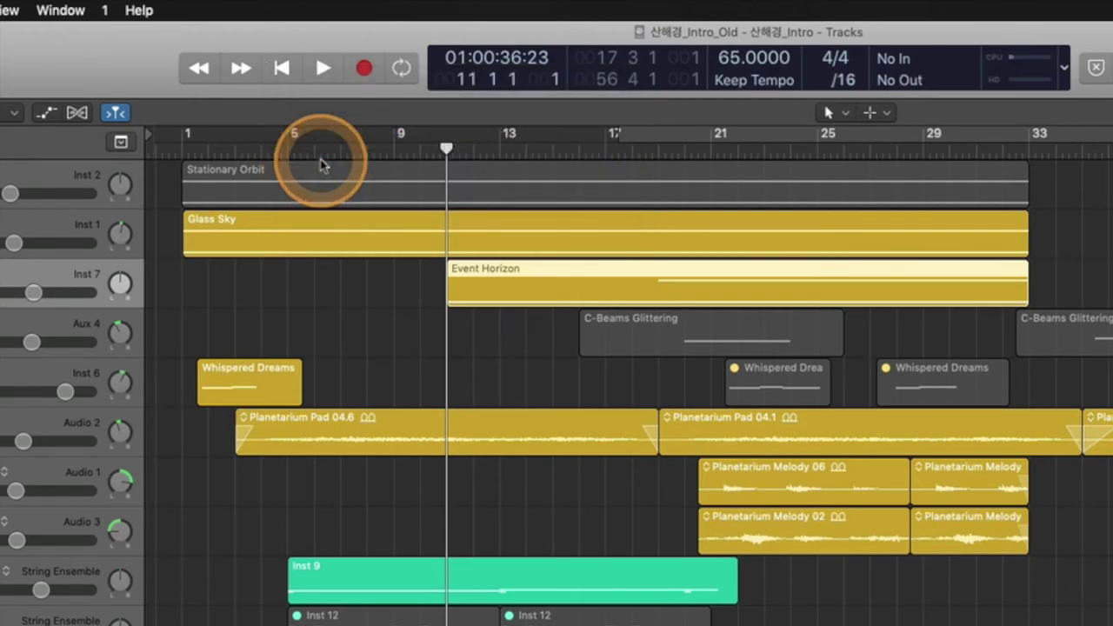
{"action": "right_click", "coordinate": [284, 68]}
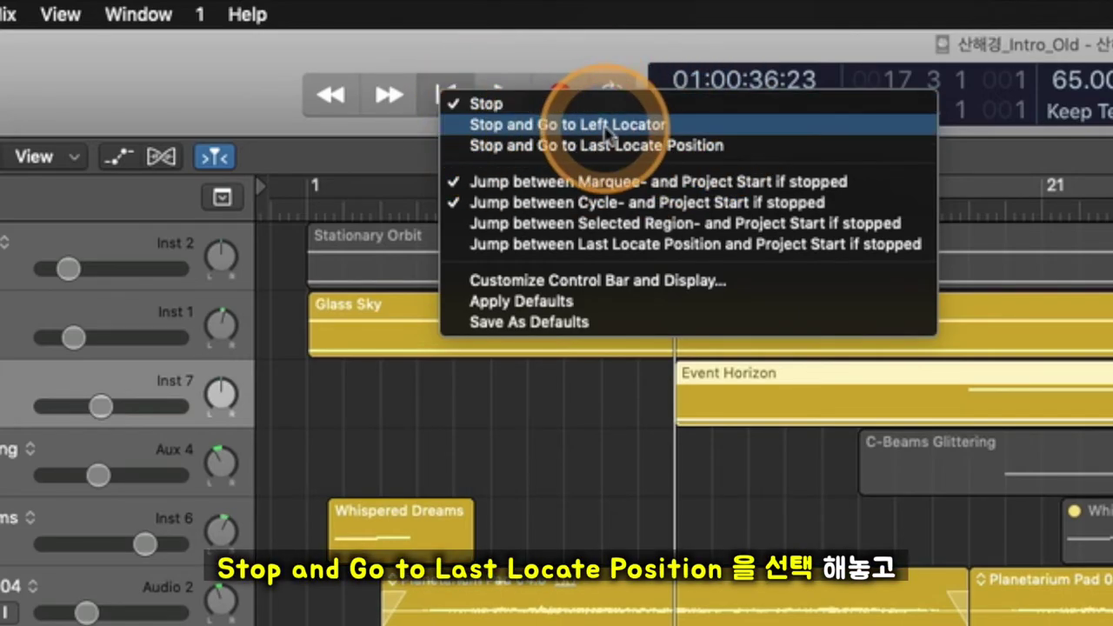
{"action": "left_click", "coordinate": [609, 145]}
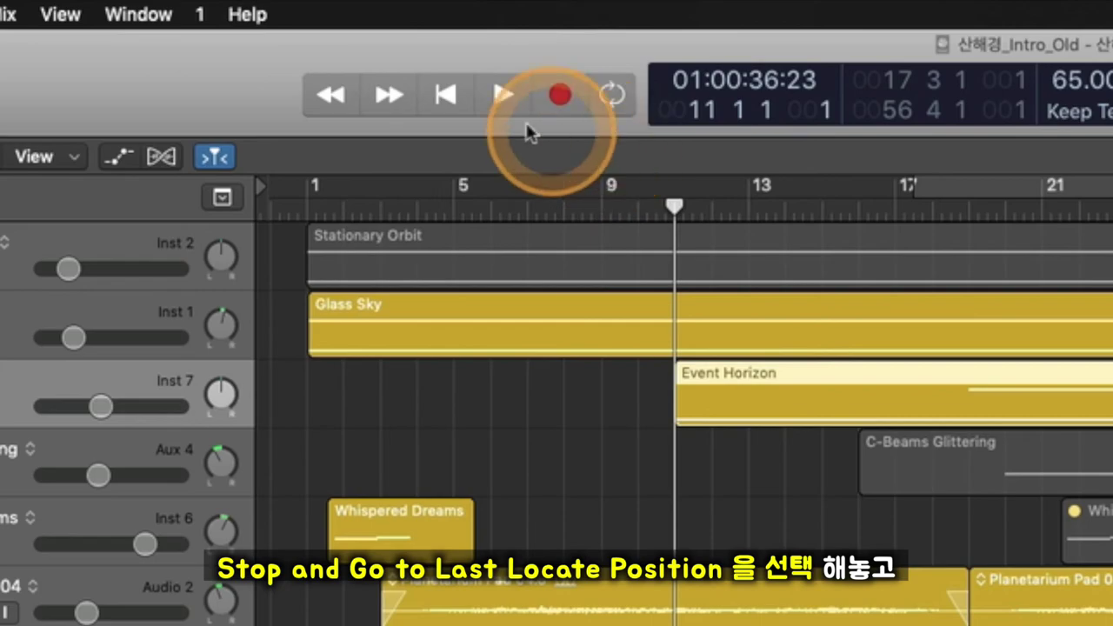
{"action": "left_click", "coordinate": [445, 103]}
{"action": "left_click", "coordinate": [520, 484]}
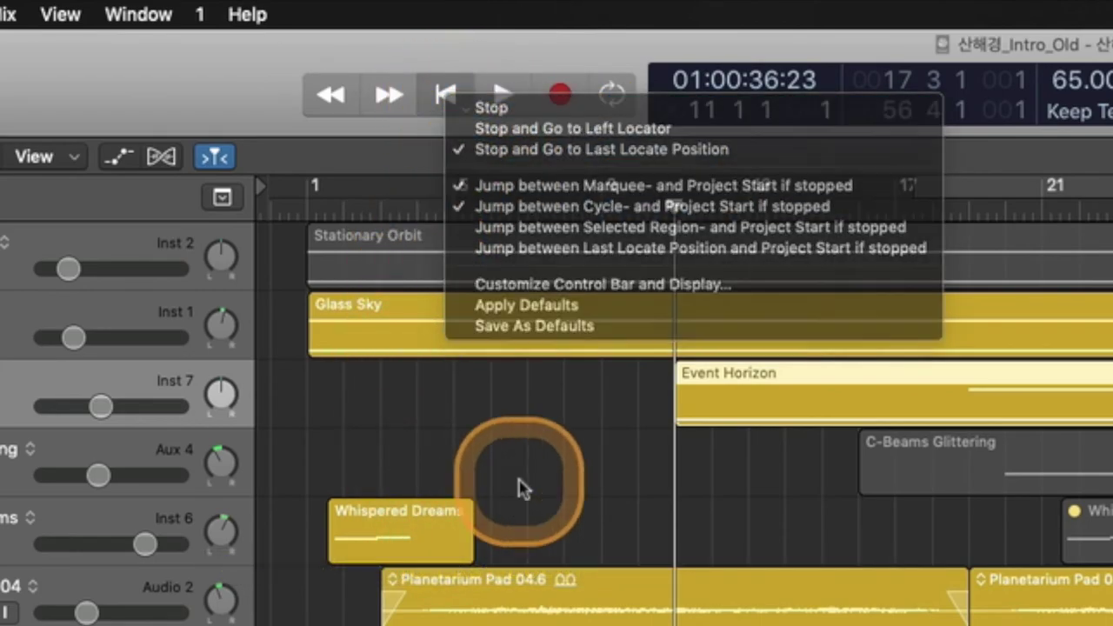
Move the playhead to position 14 1 3 and review the stop and jump options.
{"action": "left_click_drag", "start_coordinate": [785, 211], "coordinate": [789, 213]}
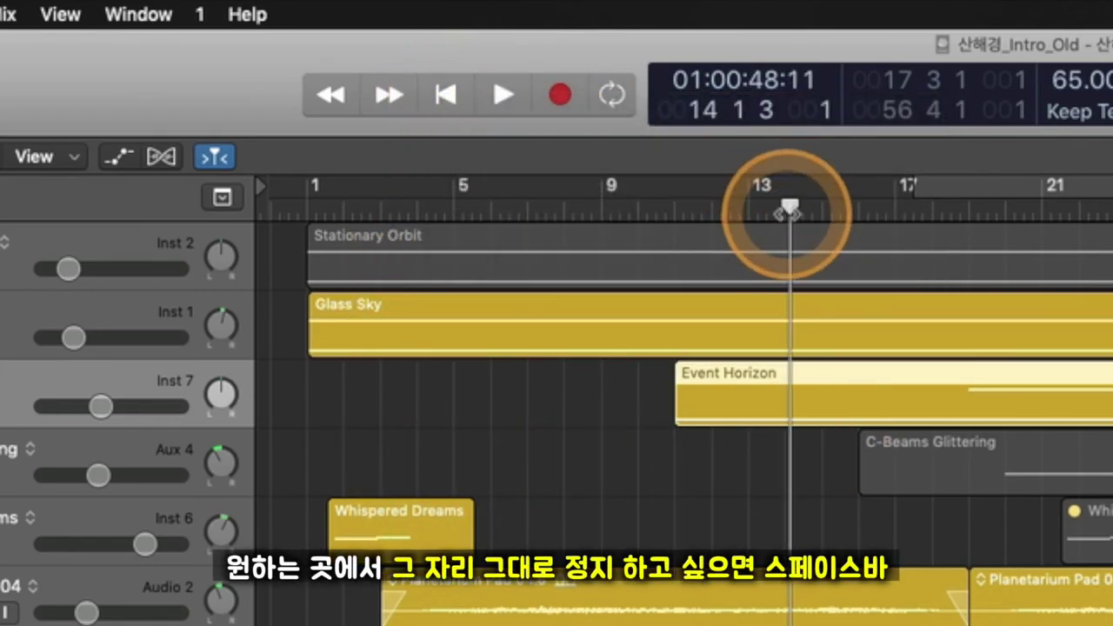
{"action": "left_click", "coordinate": [825, 490]}
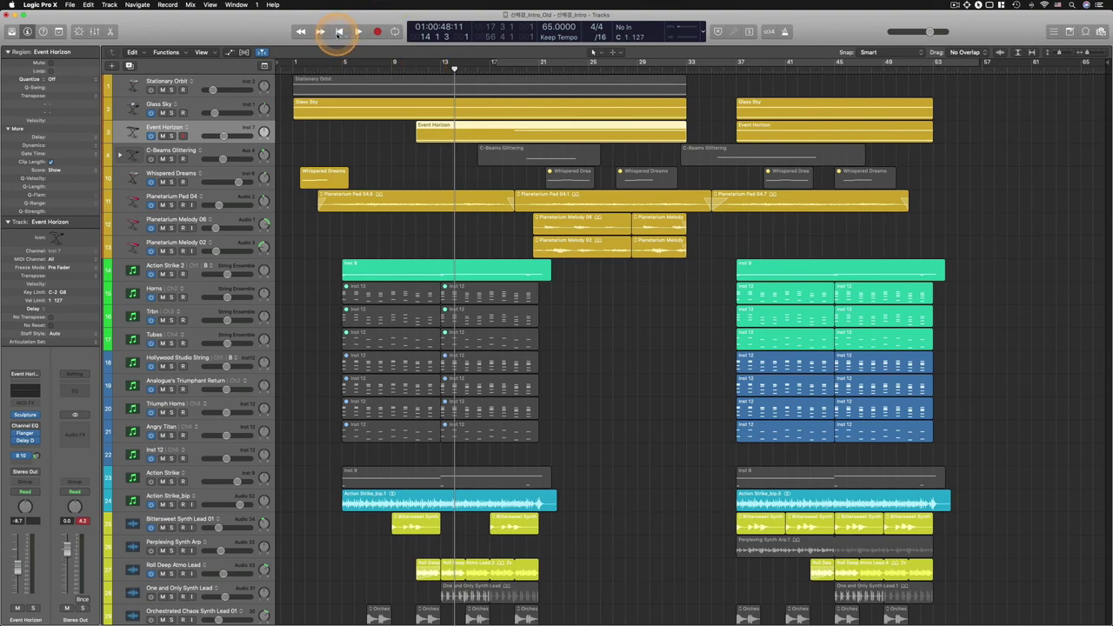
{"action": "right_click", "coordinate": [338, 33]}
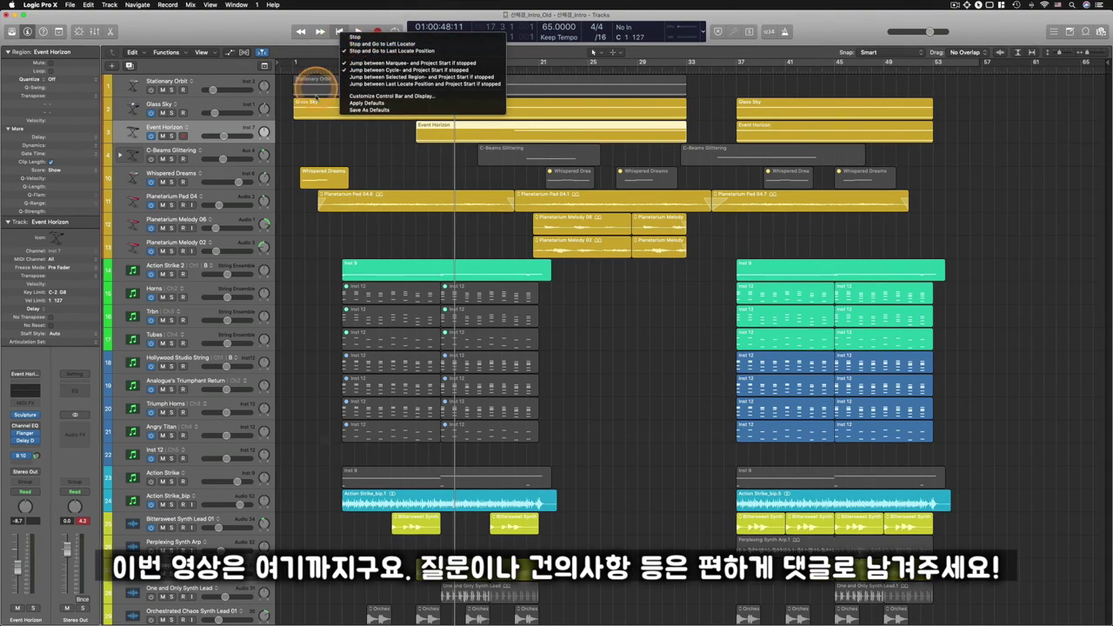
{"action": "left_click", "coordinate": [398, 161]}
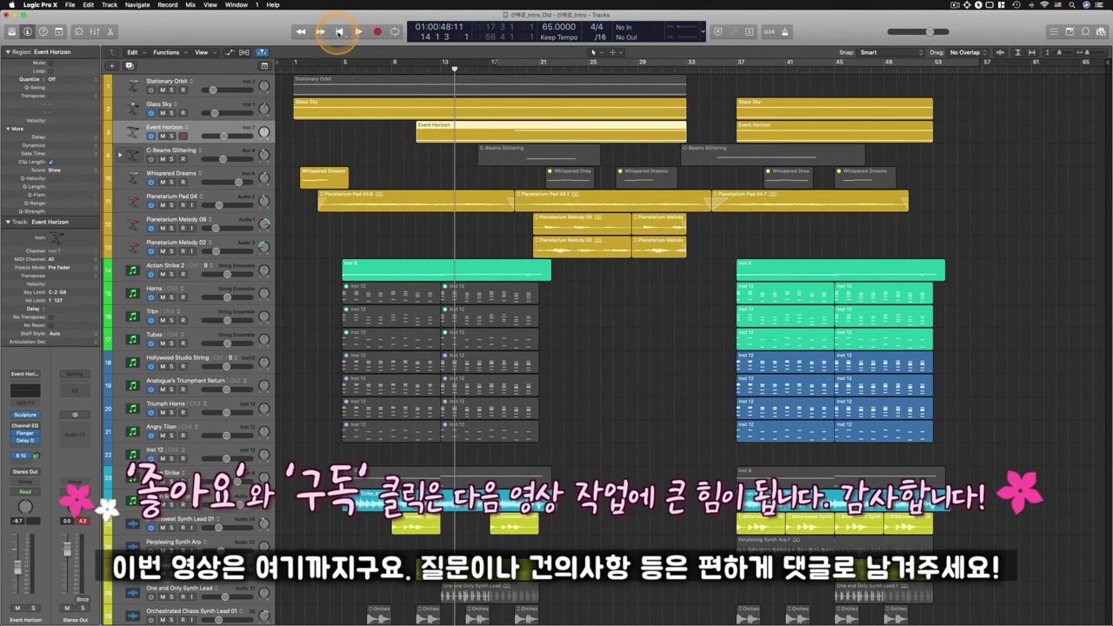